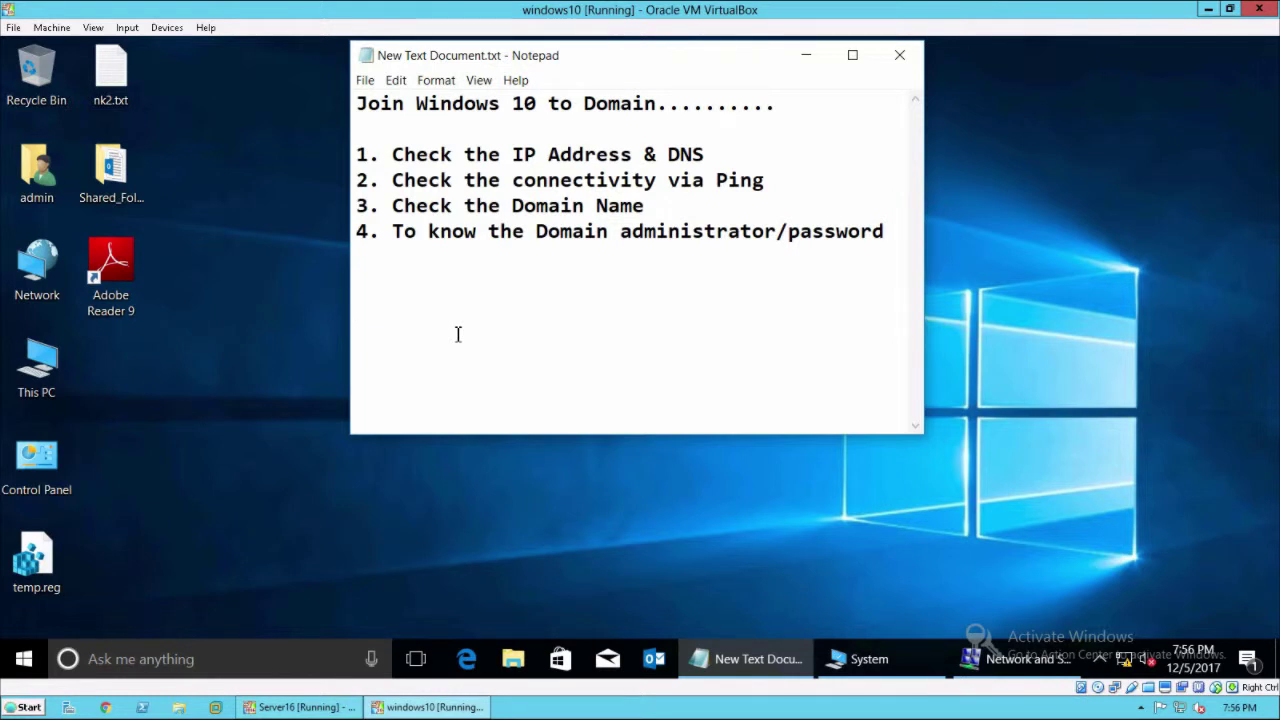
Check that the win10 PC is in WORKGROUP, then switch to the Server16 VM.
{"action": "left_click", "coordinate": [878, 668]}
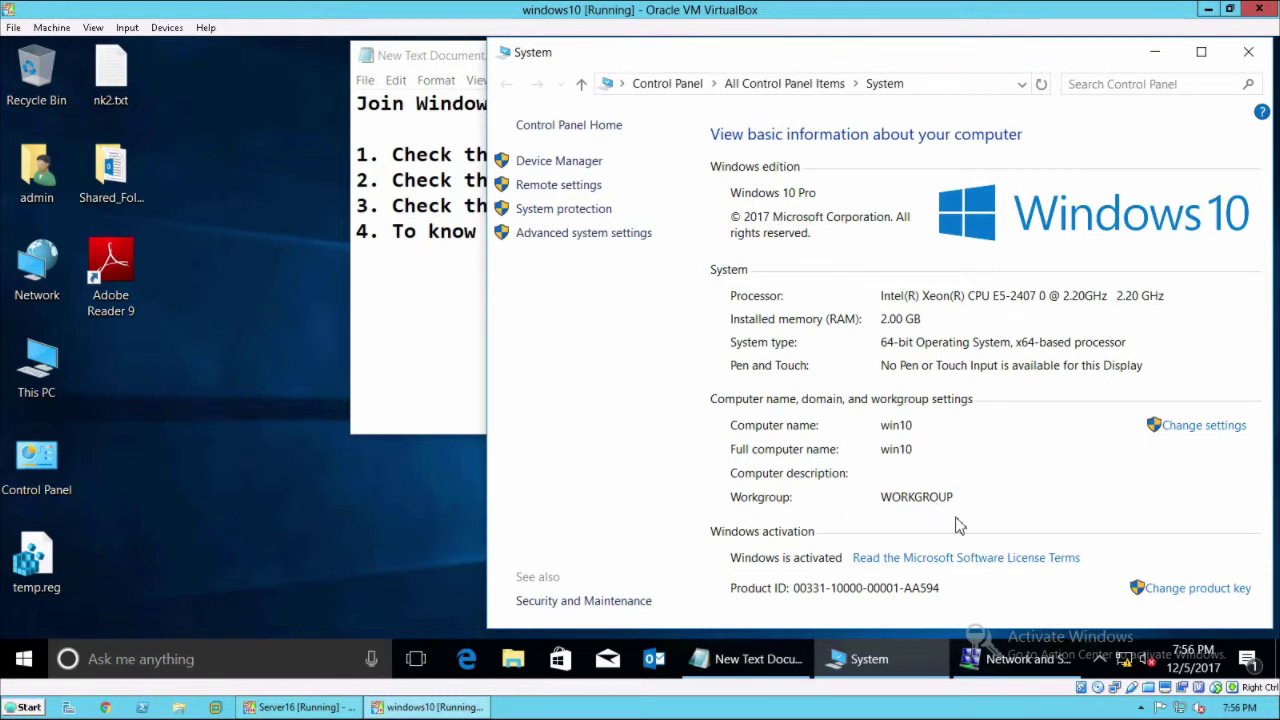
{"action": "left_click", "coordinate": [1157, 55]}
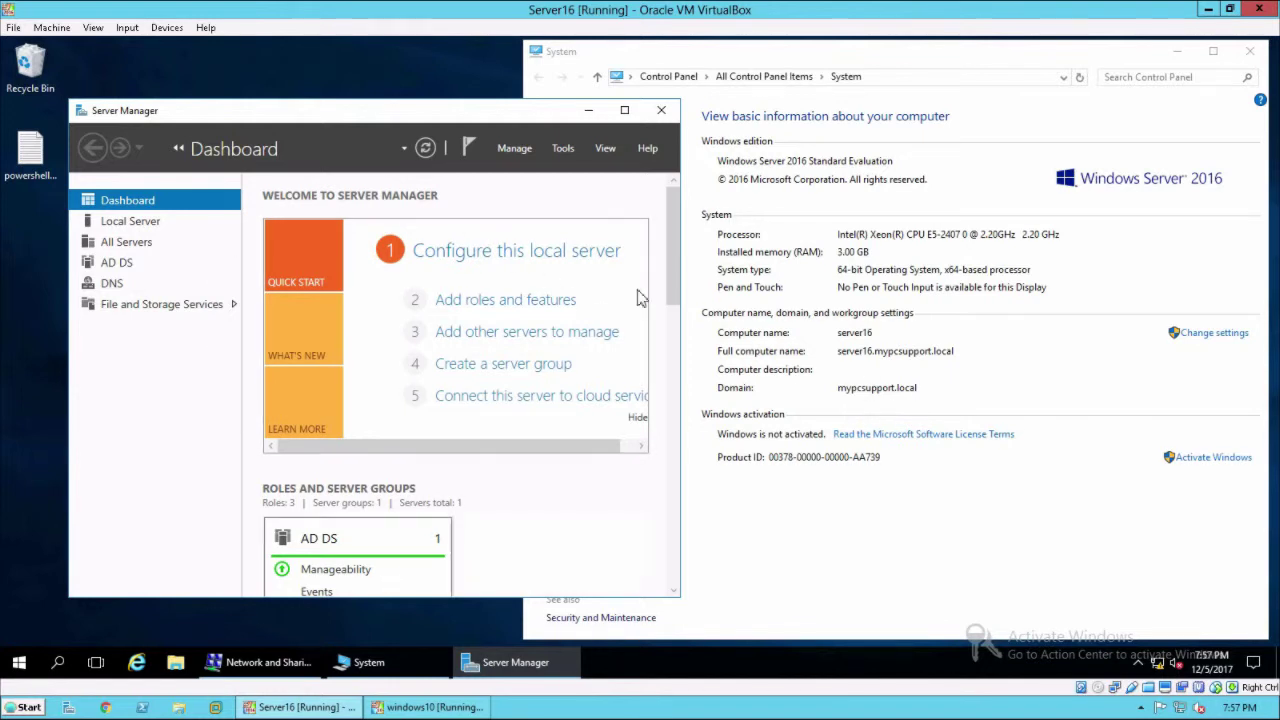
Launch Active Directory Users and Computers from Server Manager's Tools menu.
{"action": "left_click", "coordinate": [563, 150]}
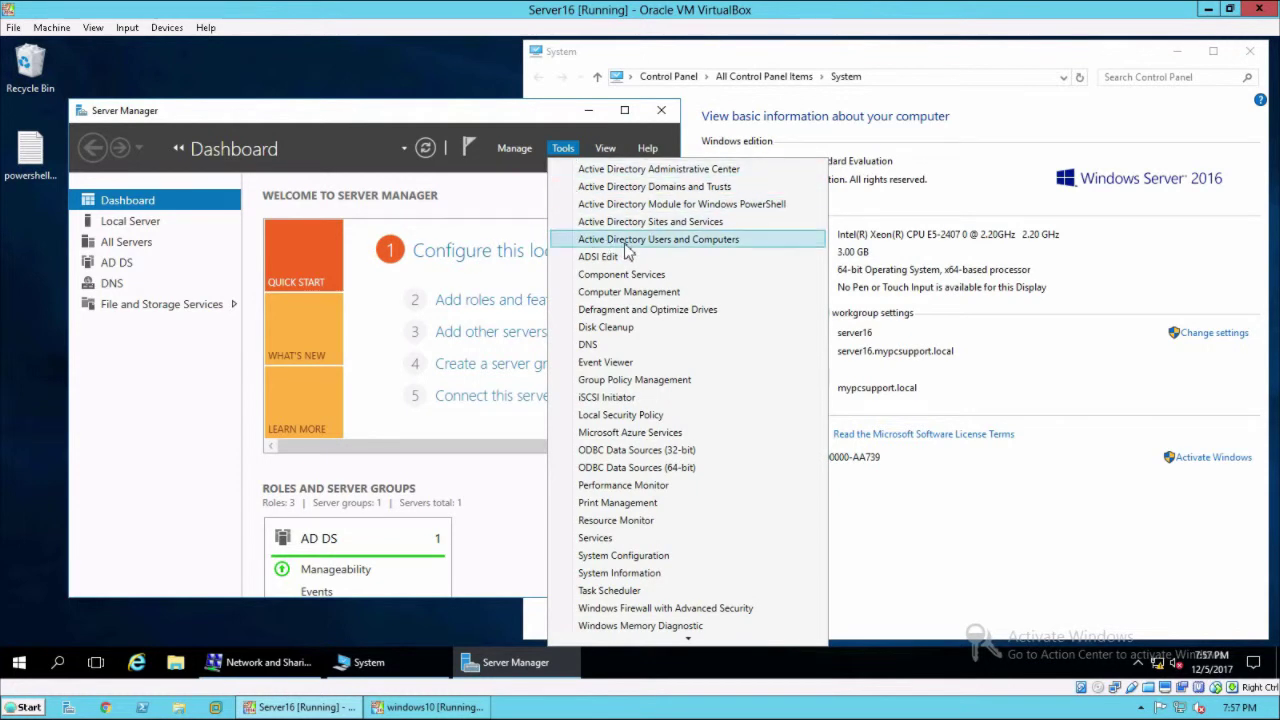
{"action": "left_click", "coordinate": [705, 240]}
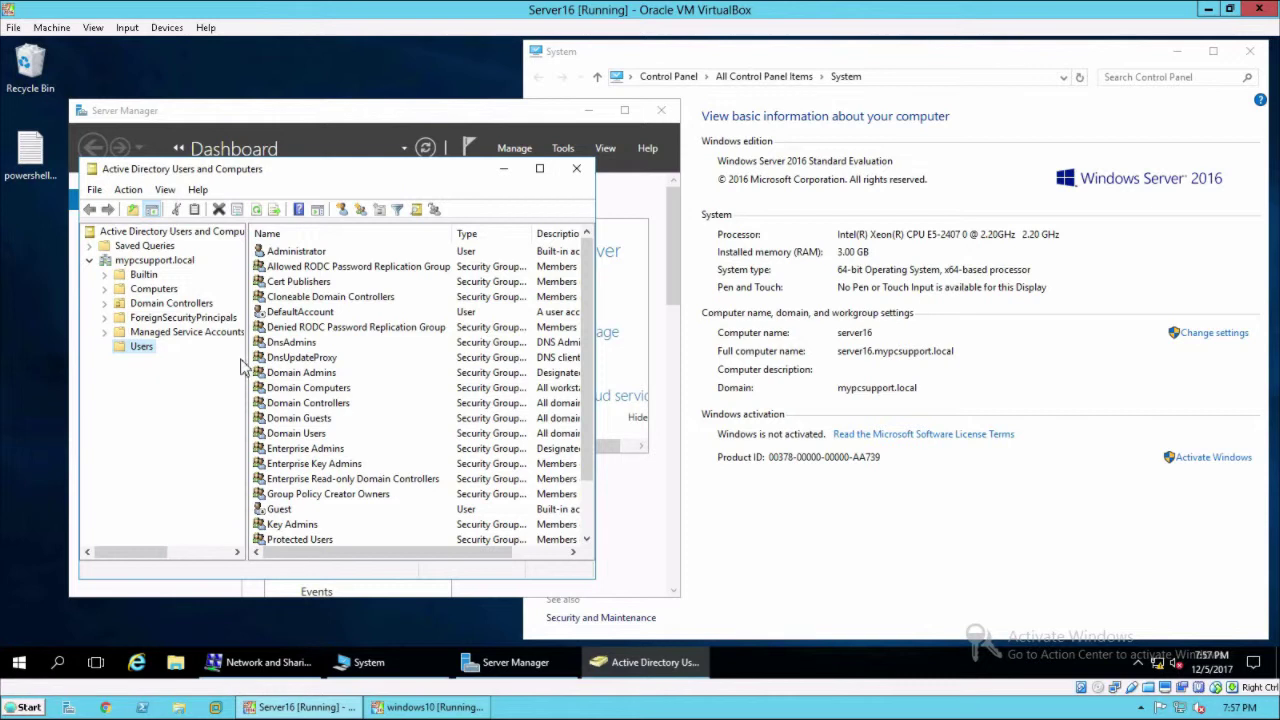
Check the domain Administrator account, then select SERVER16 under Domain Controllers.
{"action": "left_click", "coordinate": [304, 255]}
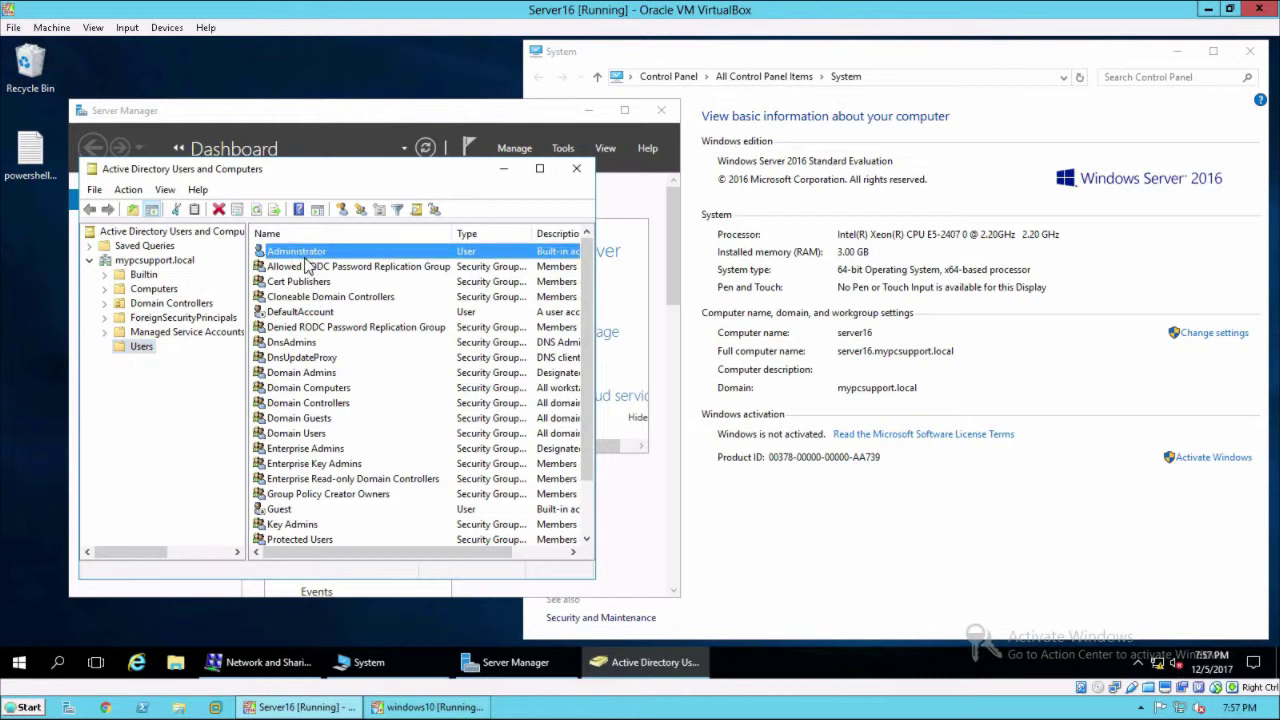
{"action": "left_click", "coordinate": [160, 304]}
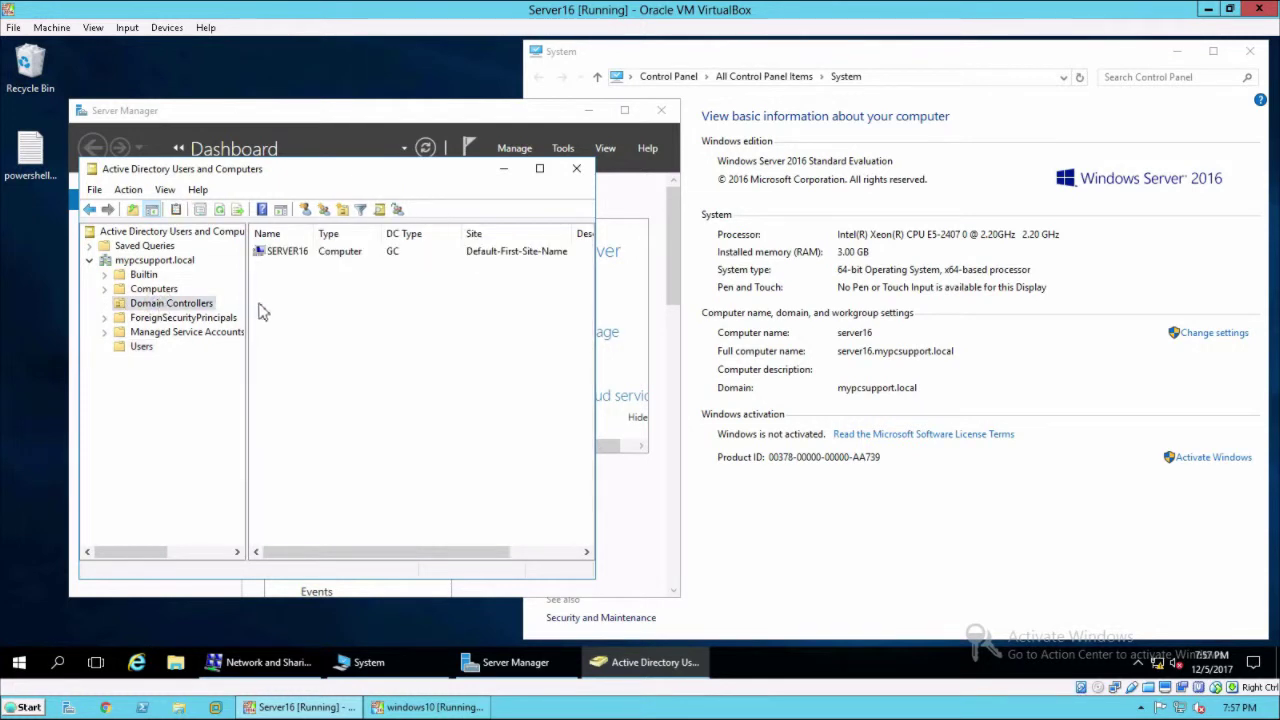
{"action": "left_click", "coordinate": [294, 258]}
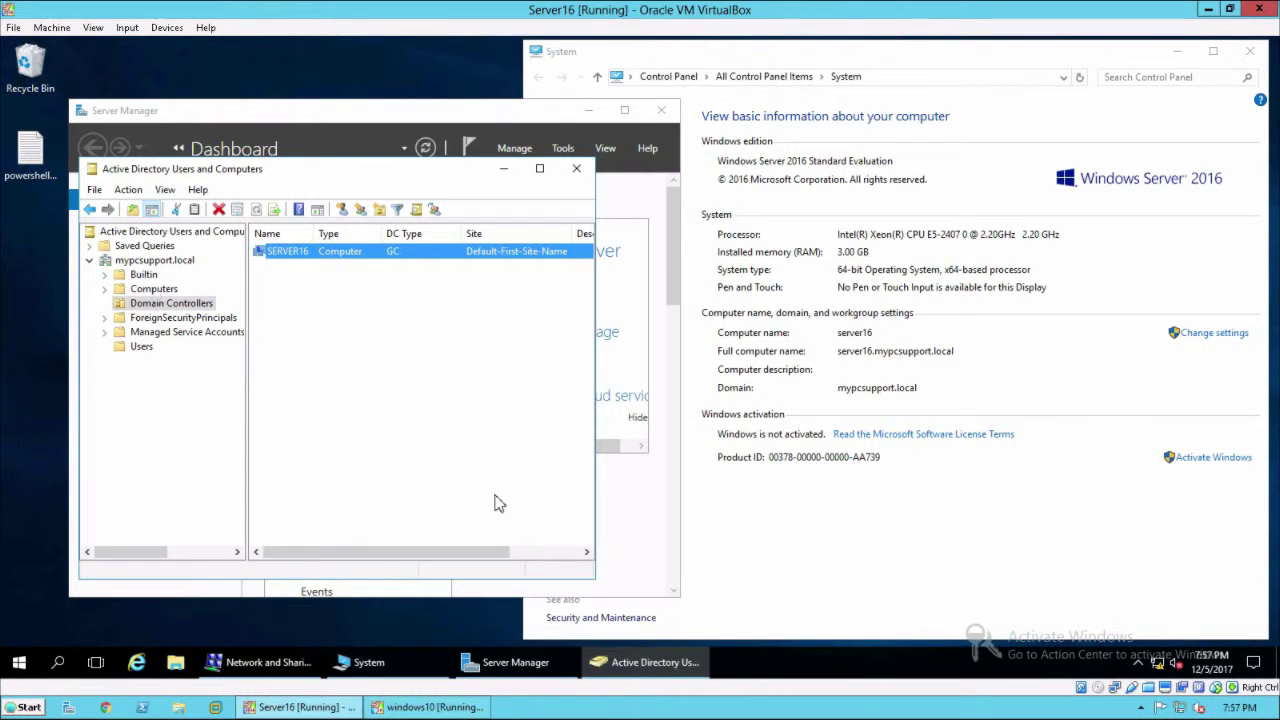
Switch briefly to the Windows 10 VM and back to the server.
{"action": "left_click", "coordinate": [418, 709]}
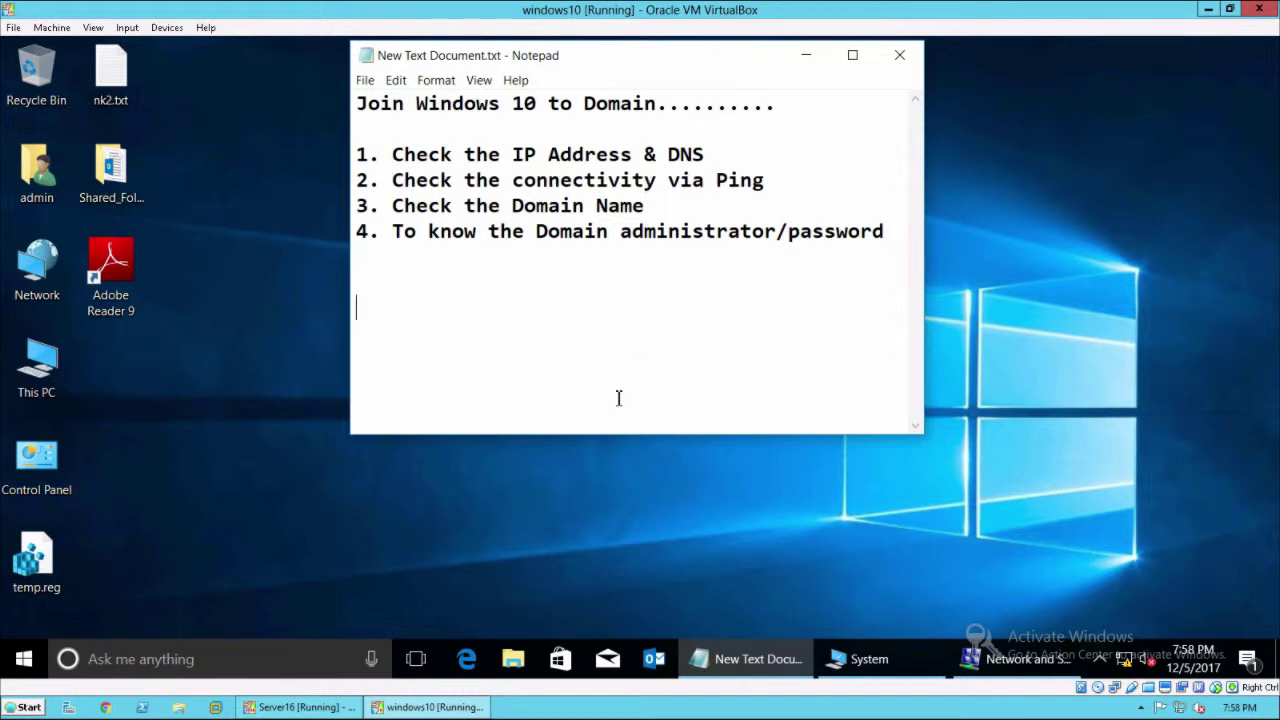
{"action": "left_click", "coordinate": [280, 709]}
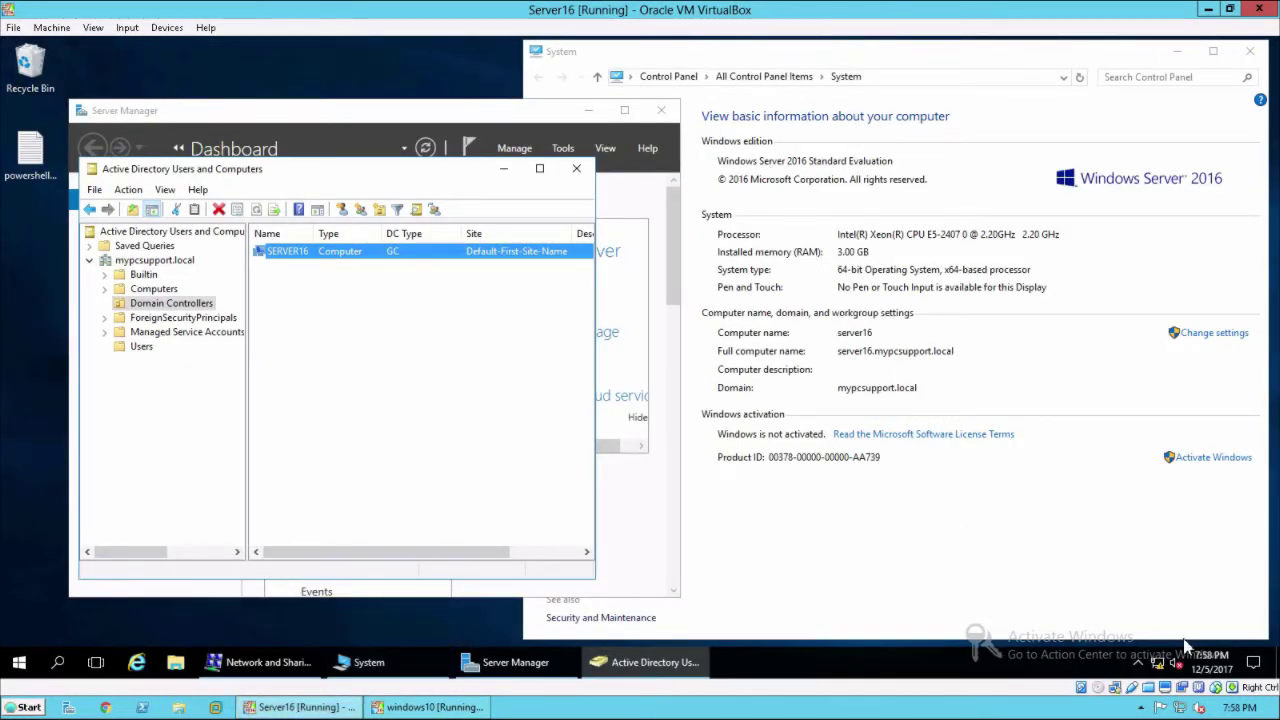
{"action": "mouse_move", "coordinate": [1160, 675]}
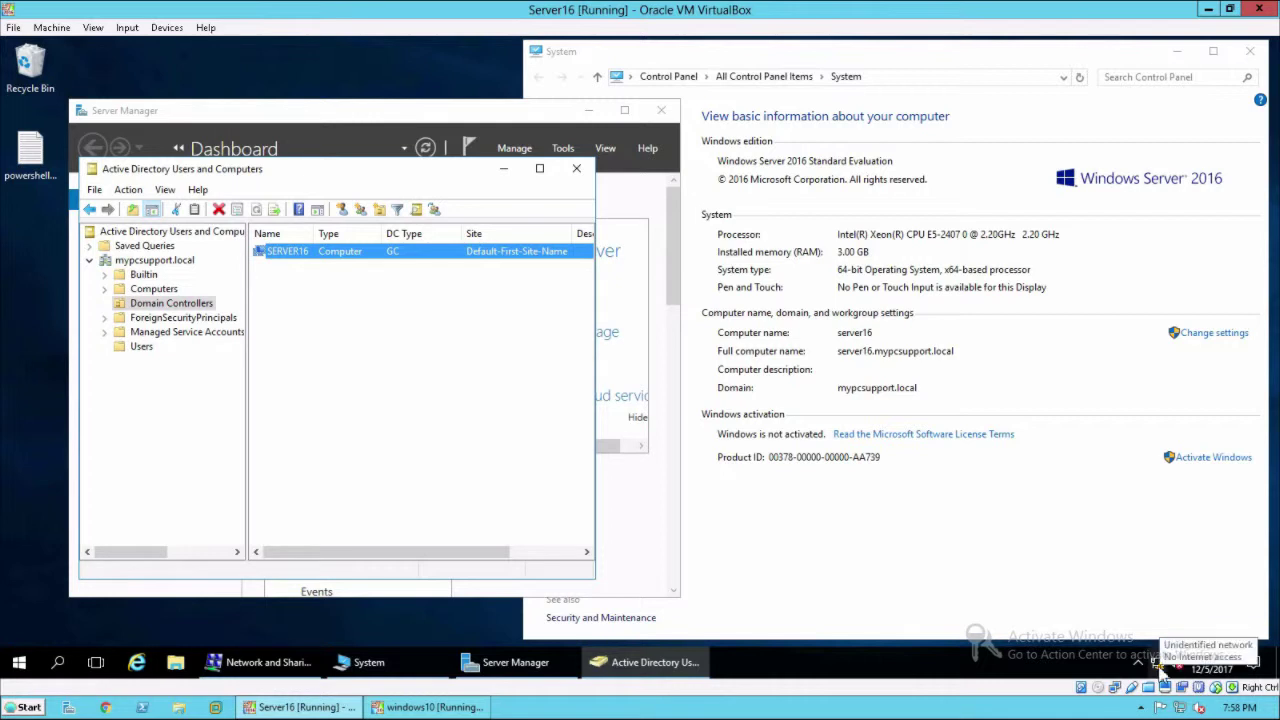
Review the server Ethernet IPv4 settings: static IP and DNS both 192.168.5.10.
{"action": "left_click", "coordinate": [253, 668]}
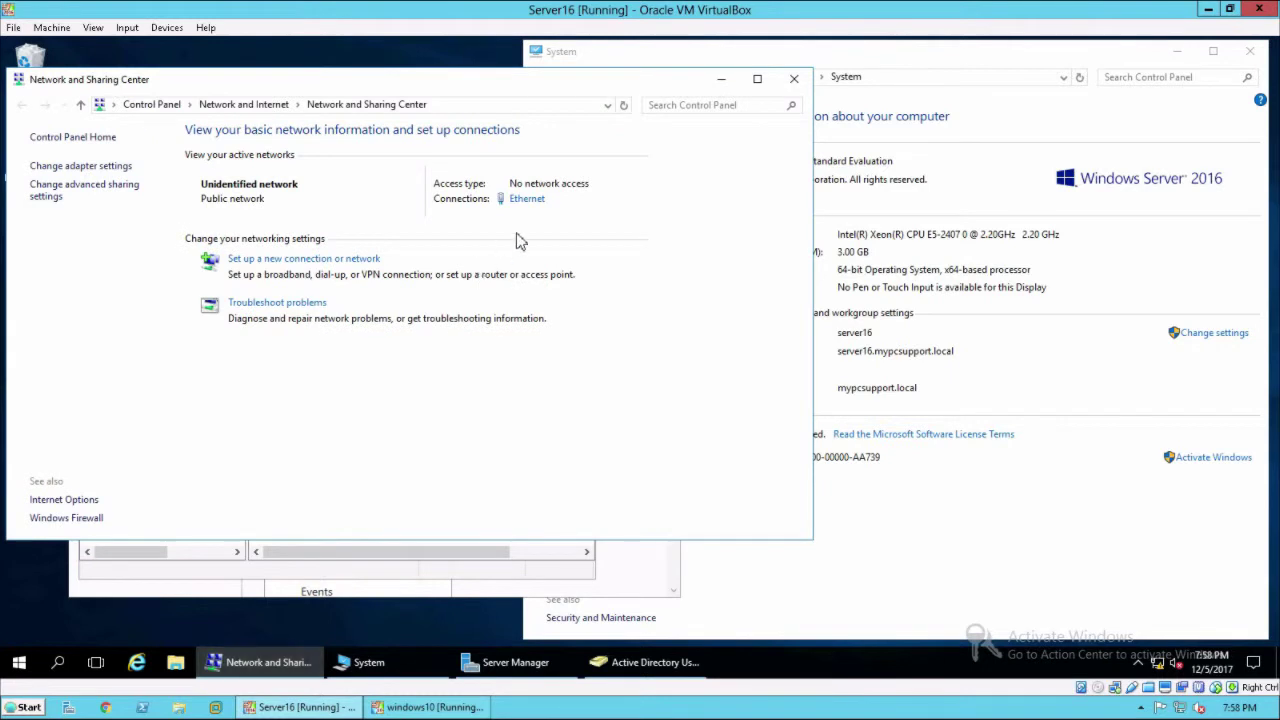
{"action": "left_click", "coordinate": [528, 200]}
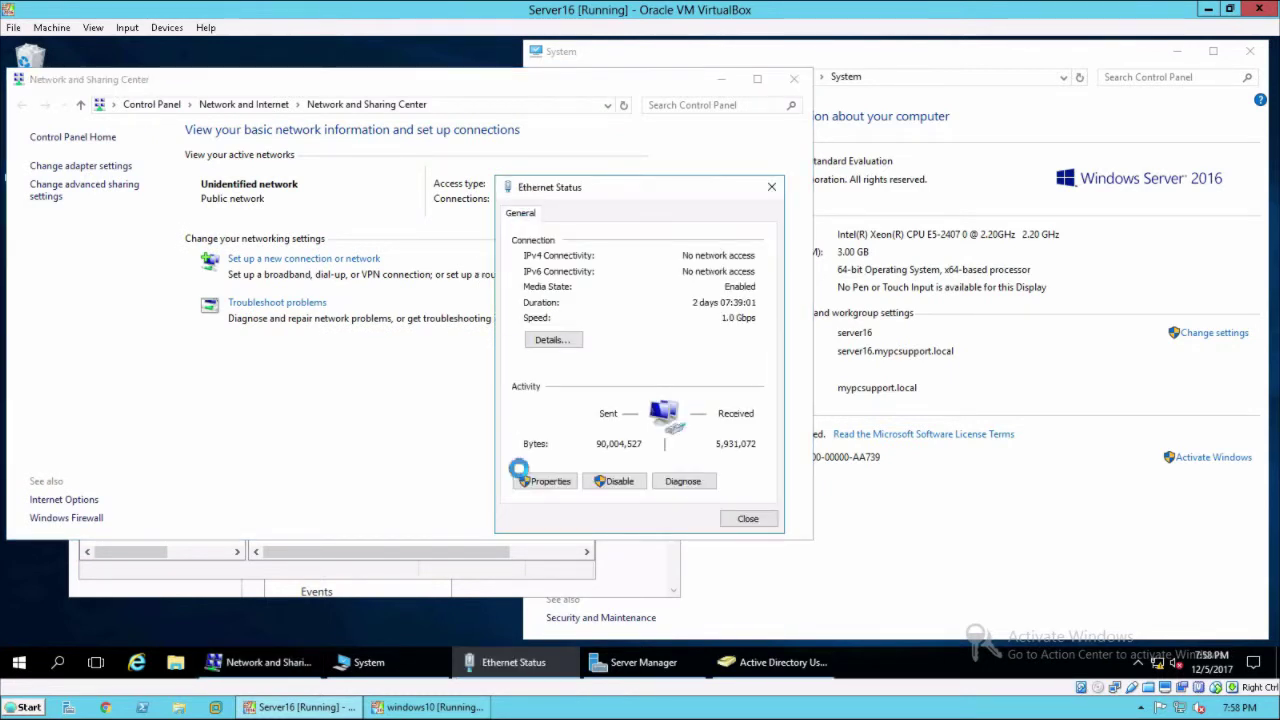
{"action": "left_click", "coordinate": [550, 483]}
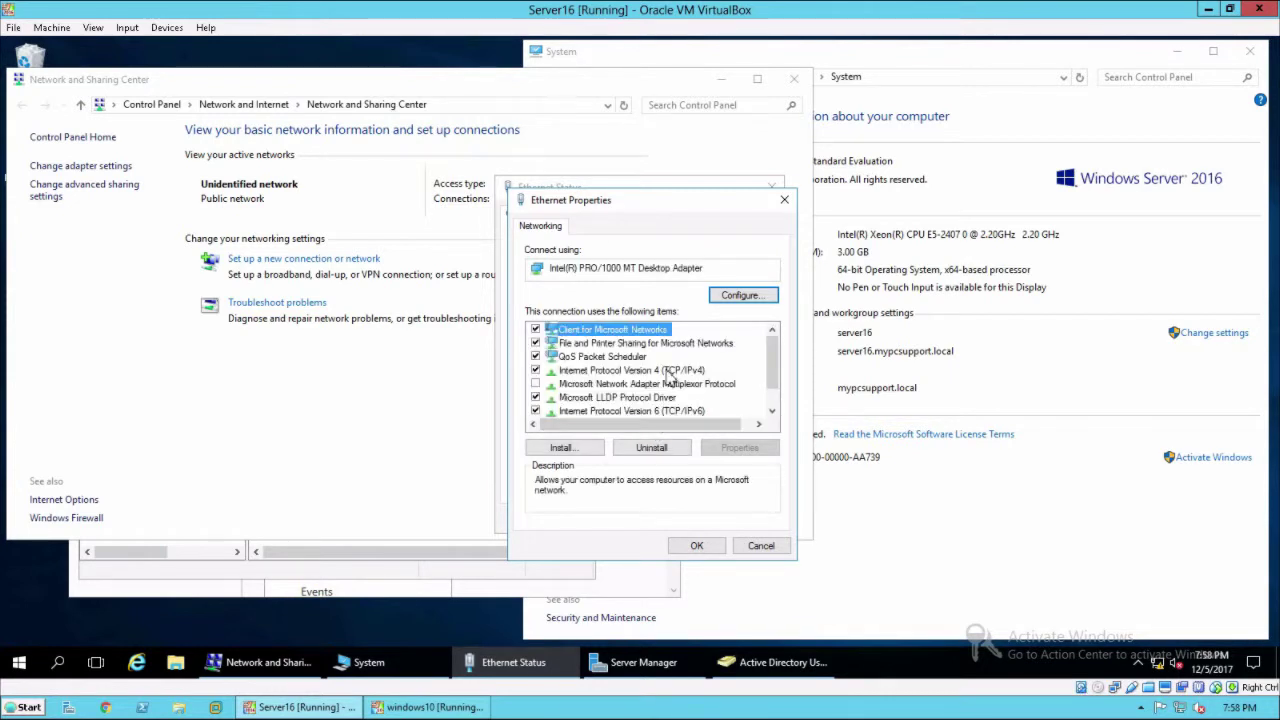
{"action": "left_click", "coordinate": [668, 370]}
{"action": "left_click", "coordinate": [740, 448]}
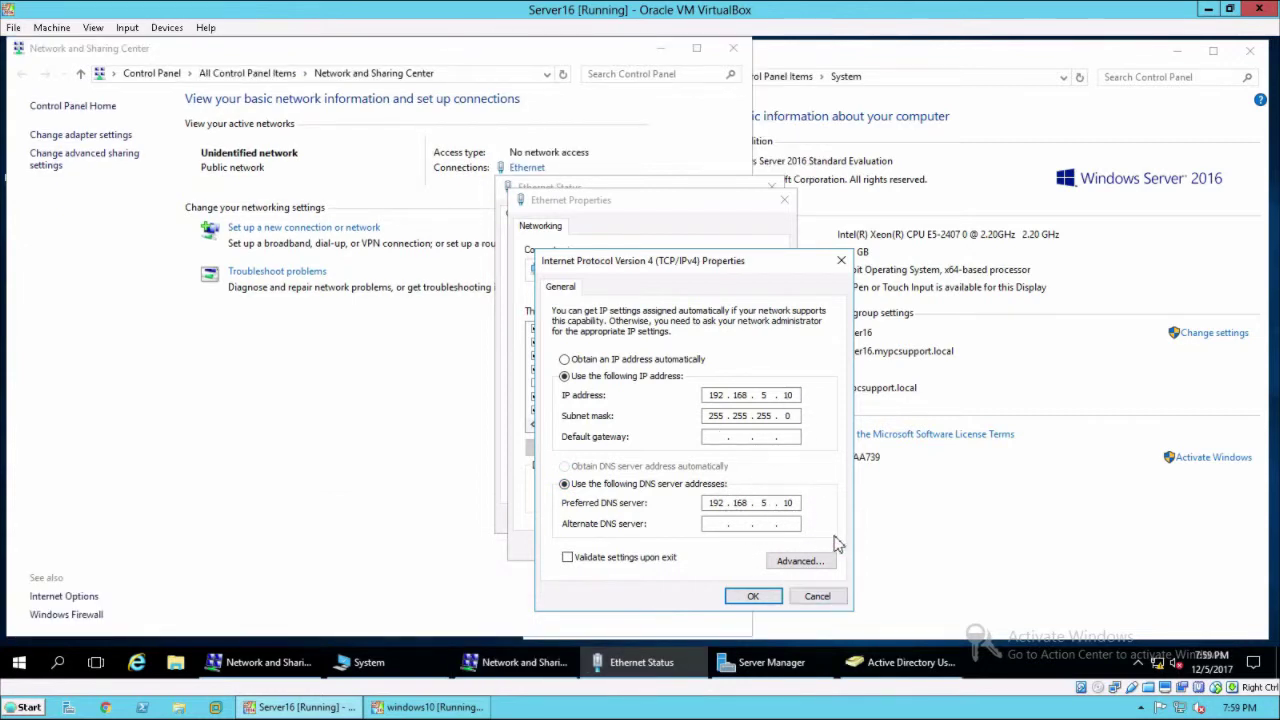
Cancel the IPv4 and Ethernet dialogs without changes and close Network and Sharing Center.
{"action": "left_click", "coordinate": [817, 596]}
{"action": "left_click", "coordinate": [762, 545]}
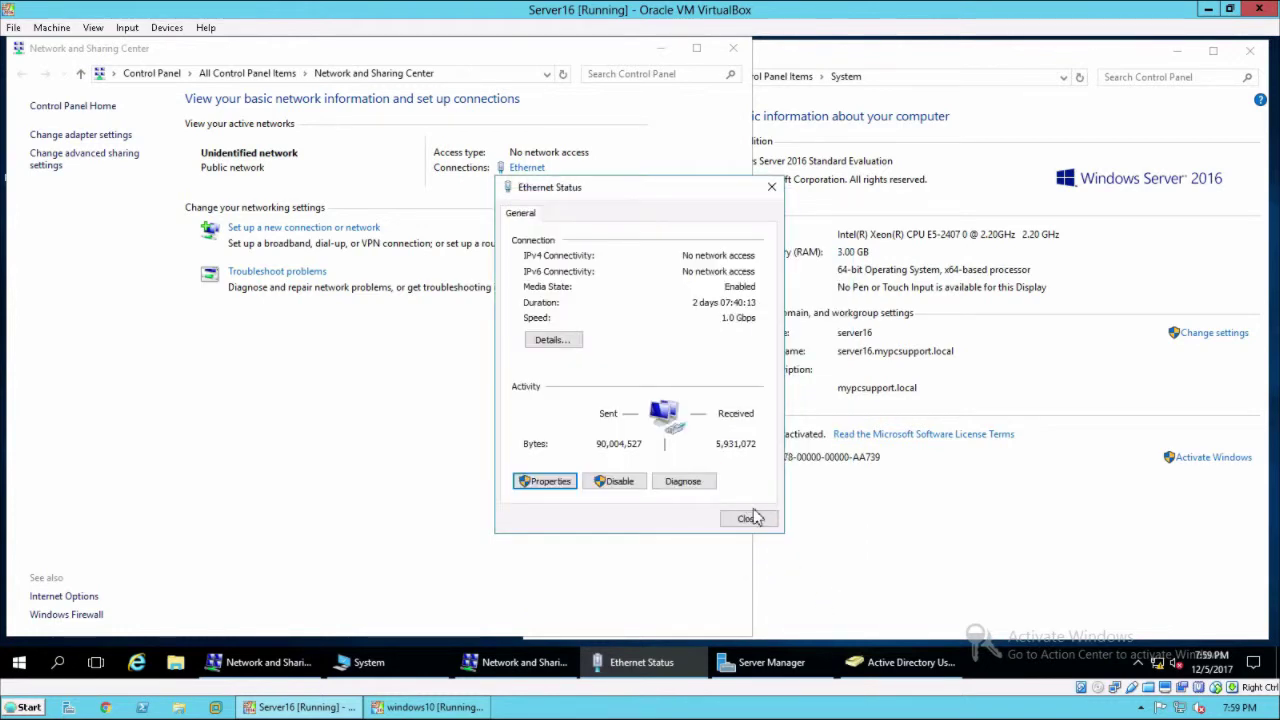
{"action": "left_click", "coordinate": [747, 520]}
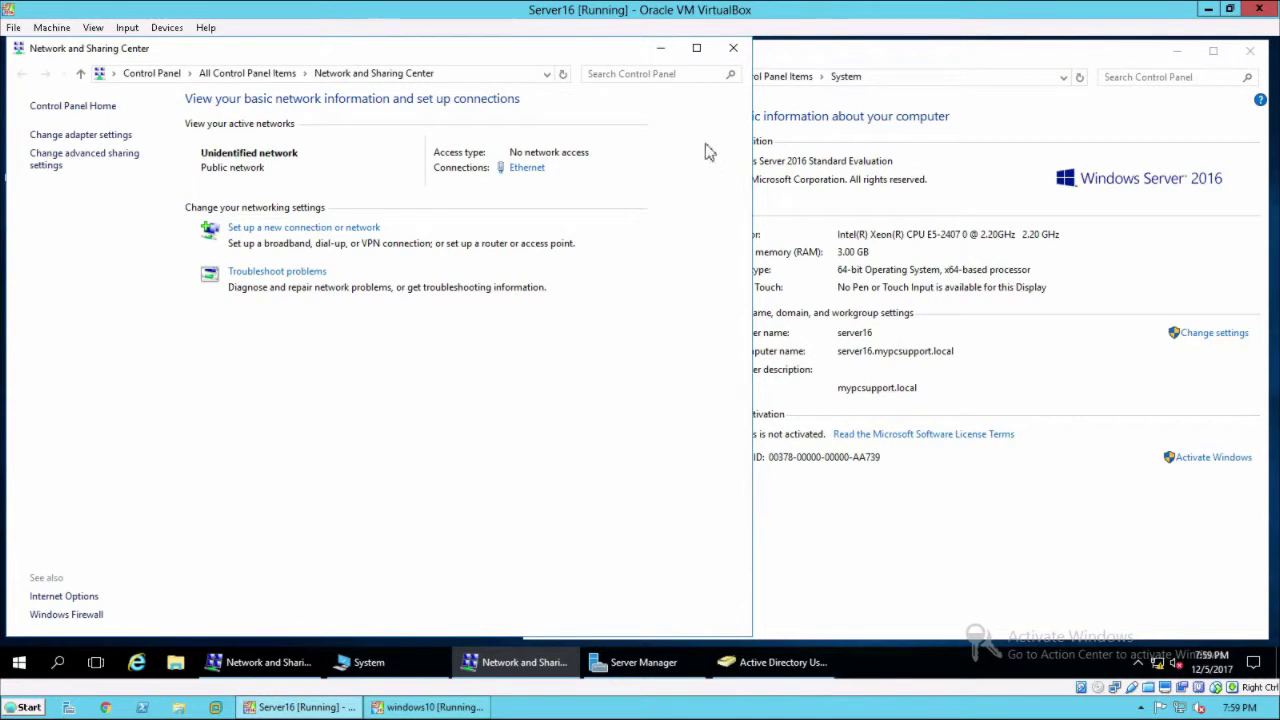
{"action": "left_click", "coordinate": [733, 48]}
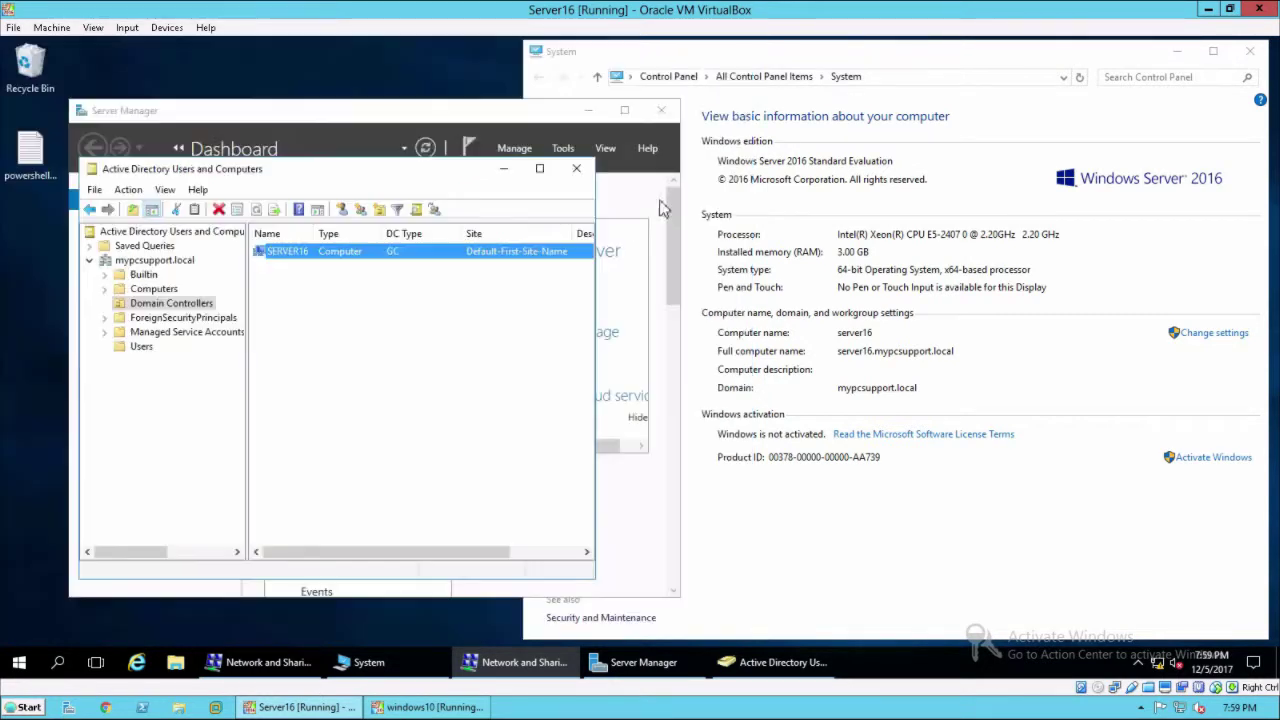
On Windows 10, open the Ethernet adapter's TCP/IPv4 properties, currently obtaining addresses automatically.
{"action": "left_click", "coordinate": [435, 707]}
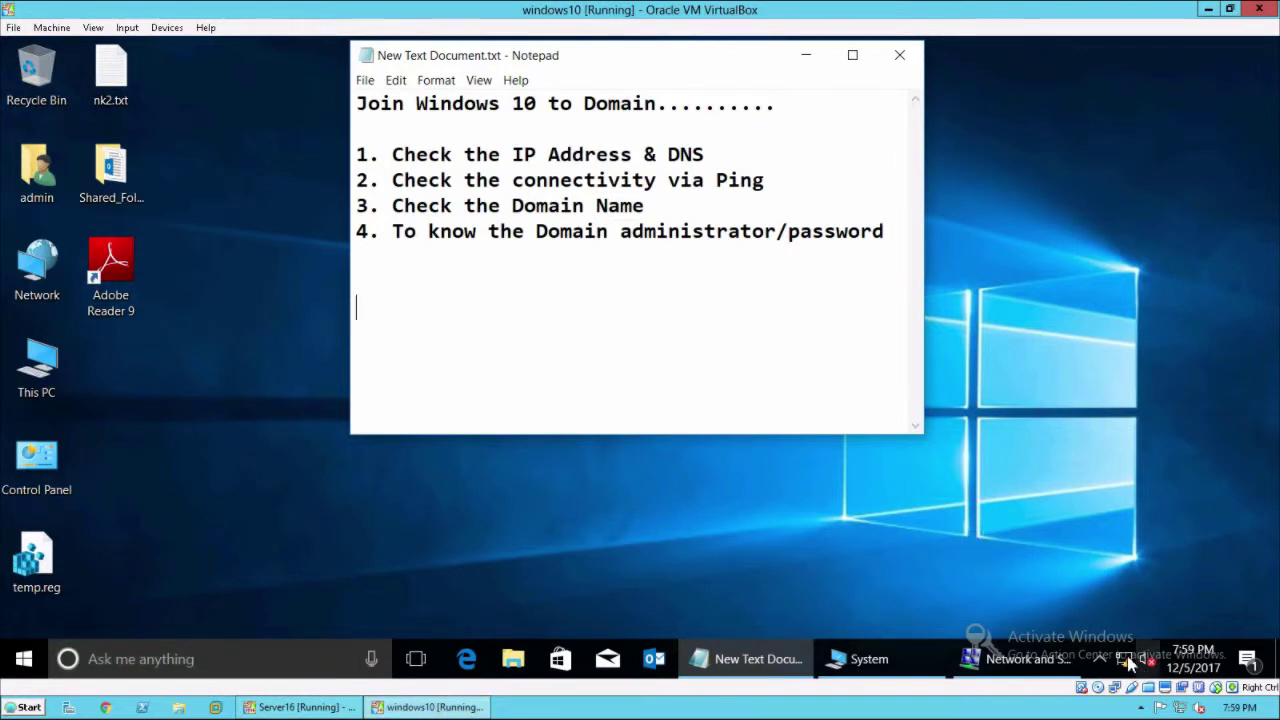
{"action": "left_click", "coordinate": [1026, 664]}
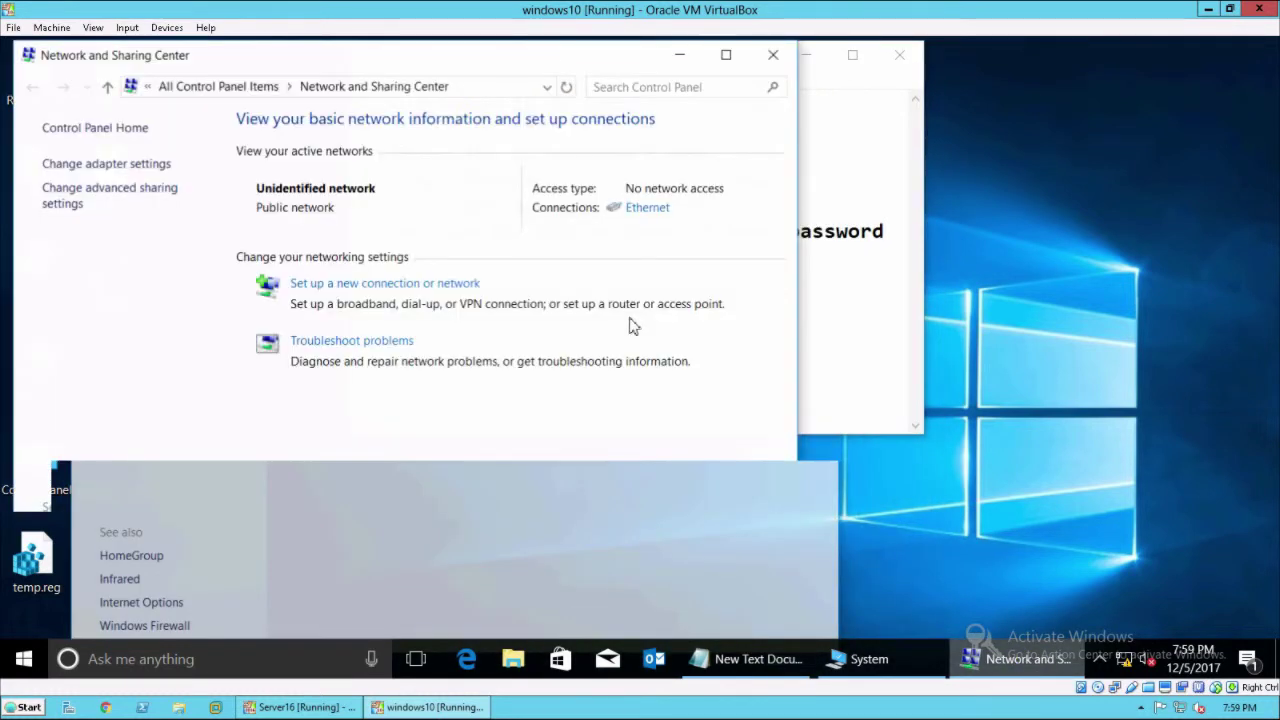
{"action": "left_click", "coordinate": [643, 205]}
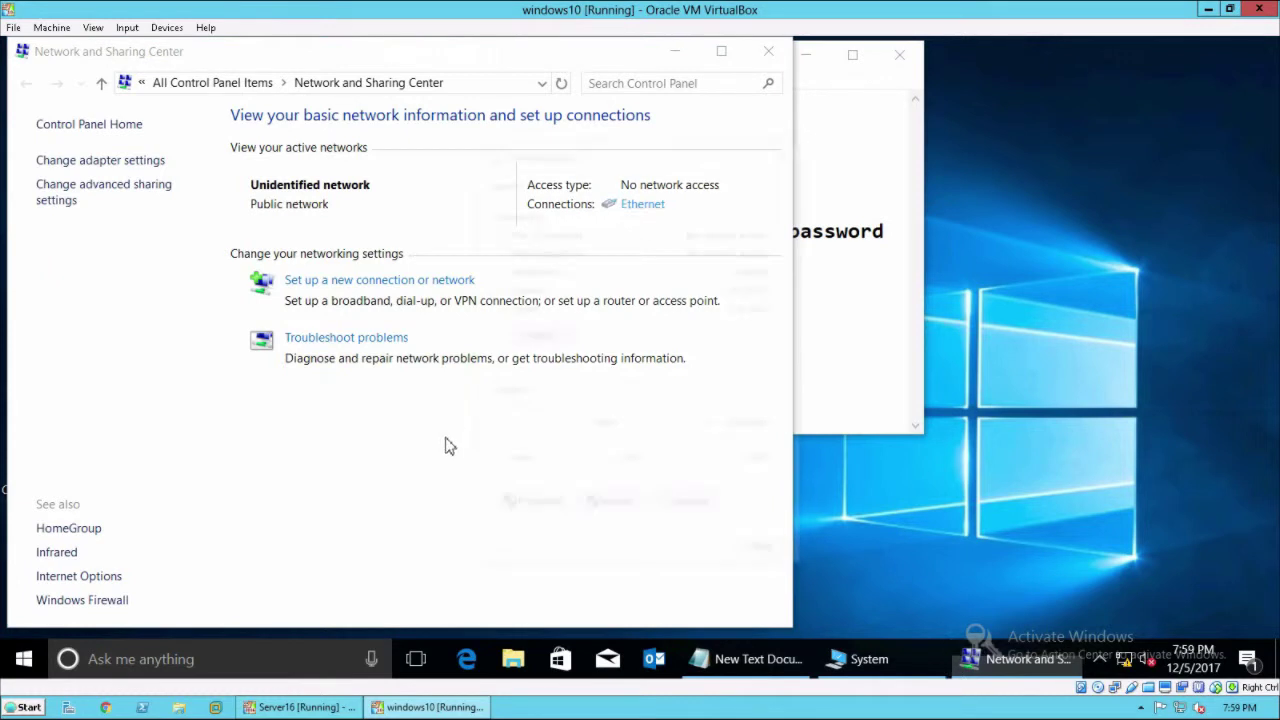
{"action": "left_click", "coordinate": [535, 507]}
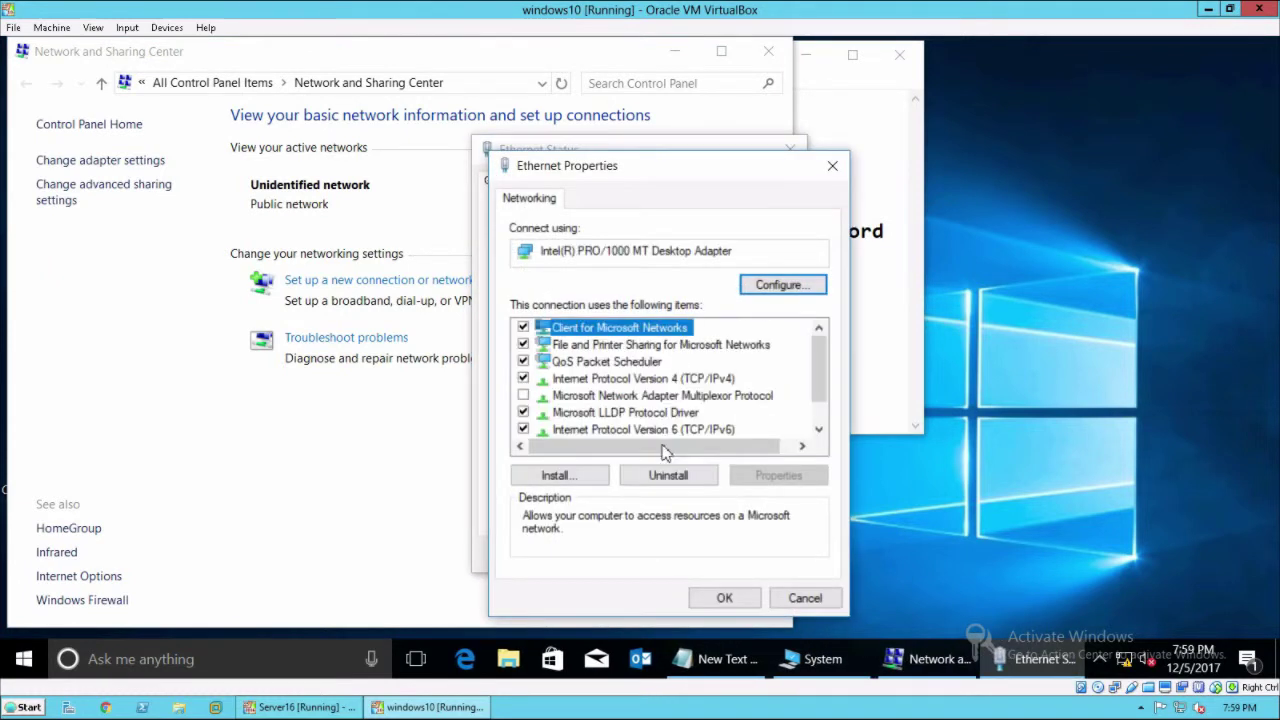
{"action": "left_click", "coordinate": [640, 378]}
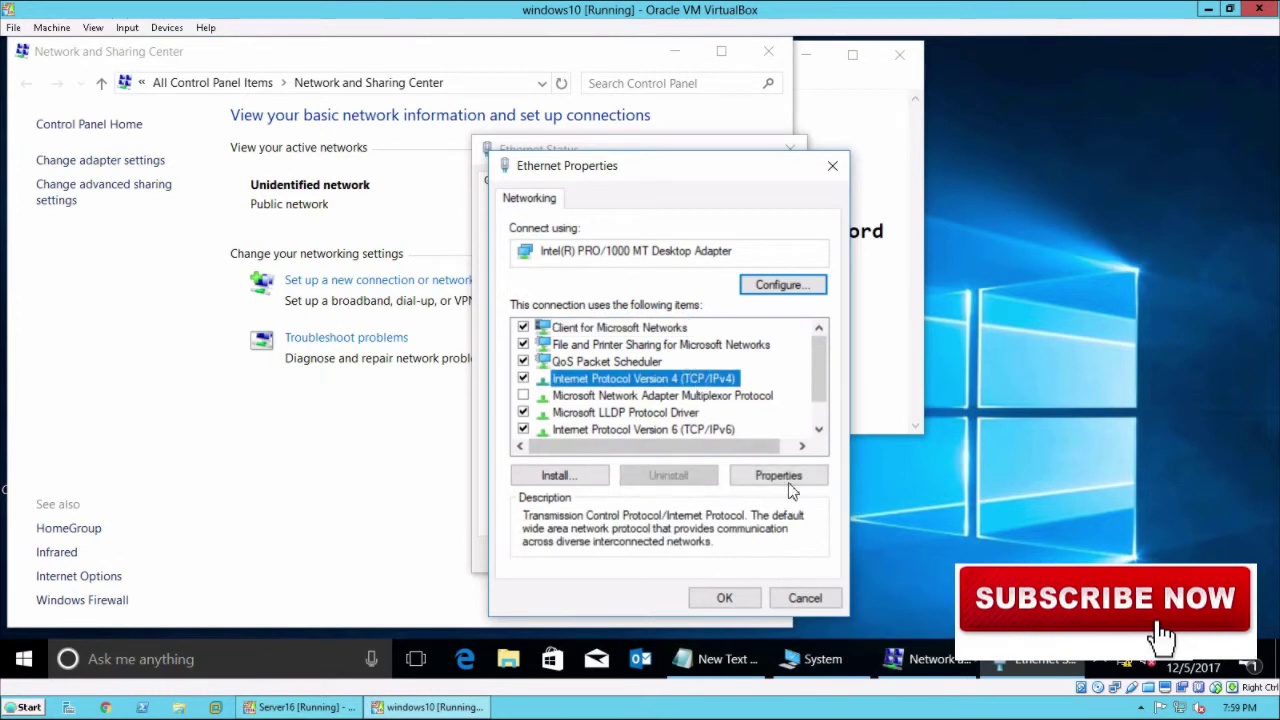
{"action": "left_click", "coordinate": [788, 484]}
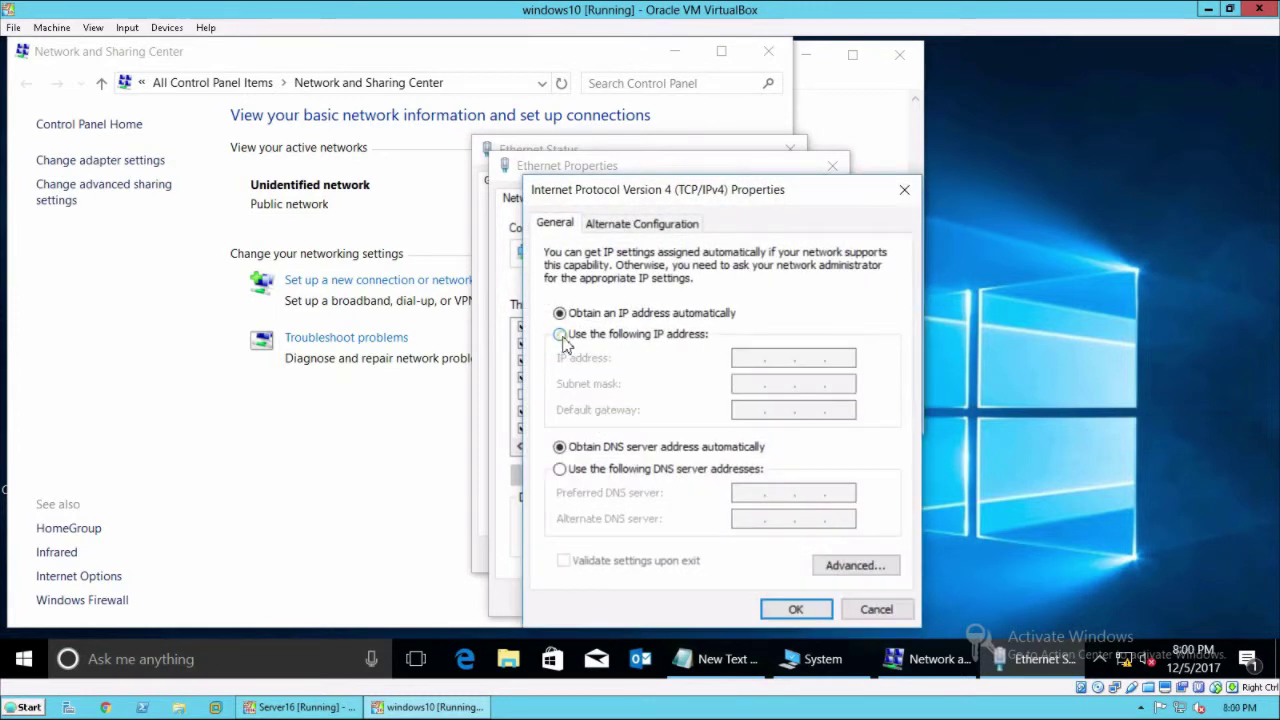
Set static IP 192.168.5.11, mask 255.255.255.0, preferred DNS 192.168.5.10, and apply.
{"action": "left_click", "coordinate": [562, 337]}
{"action": "left_click", "coordinate": [751, 360]}
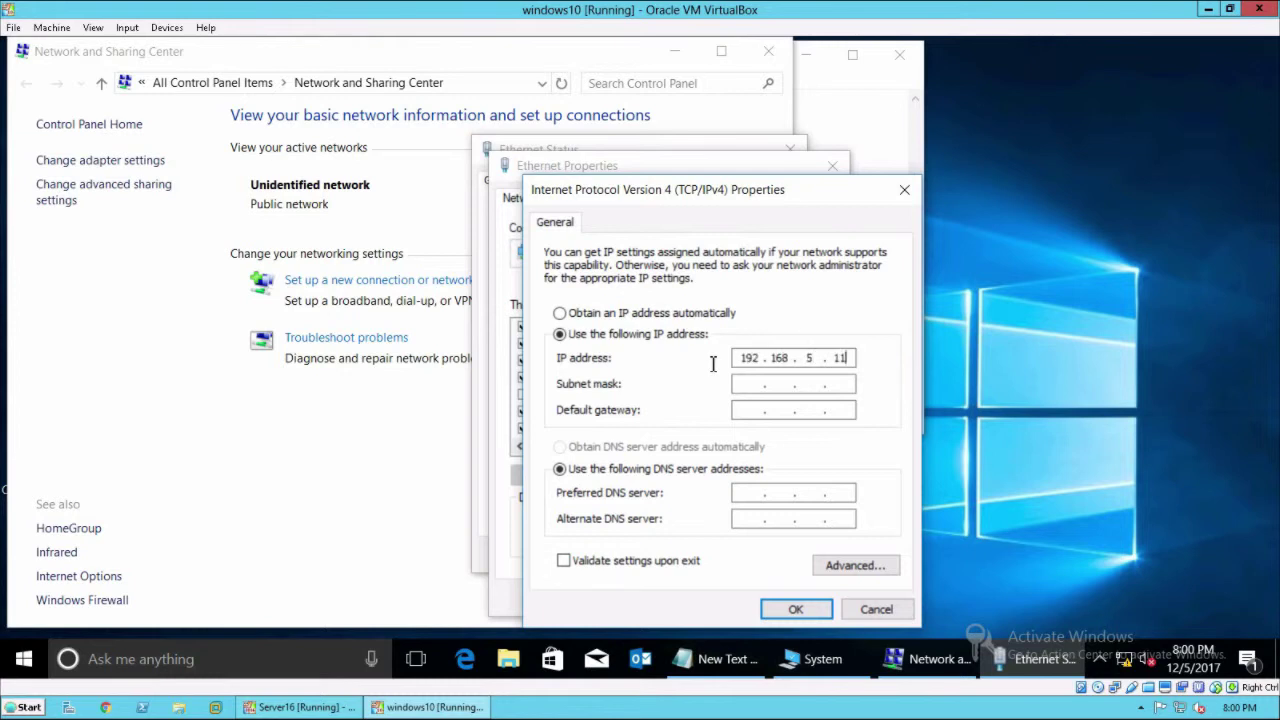
{"action": "key", "text": "Tab"}
{"action": "key", "text": "Tab"}
{"action": "key", "text": "Tab"}
{"action": "key", "text": "Tab"}
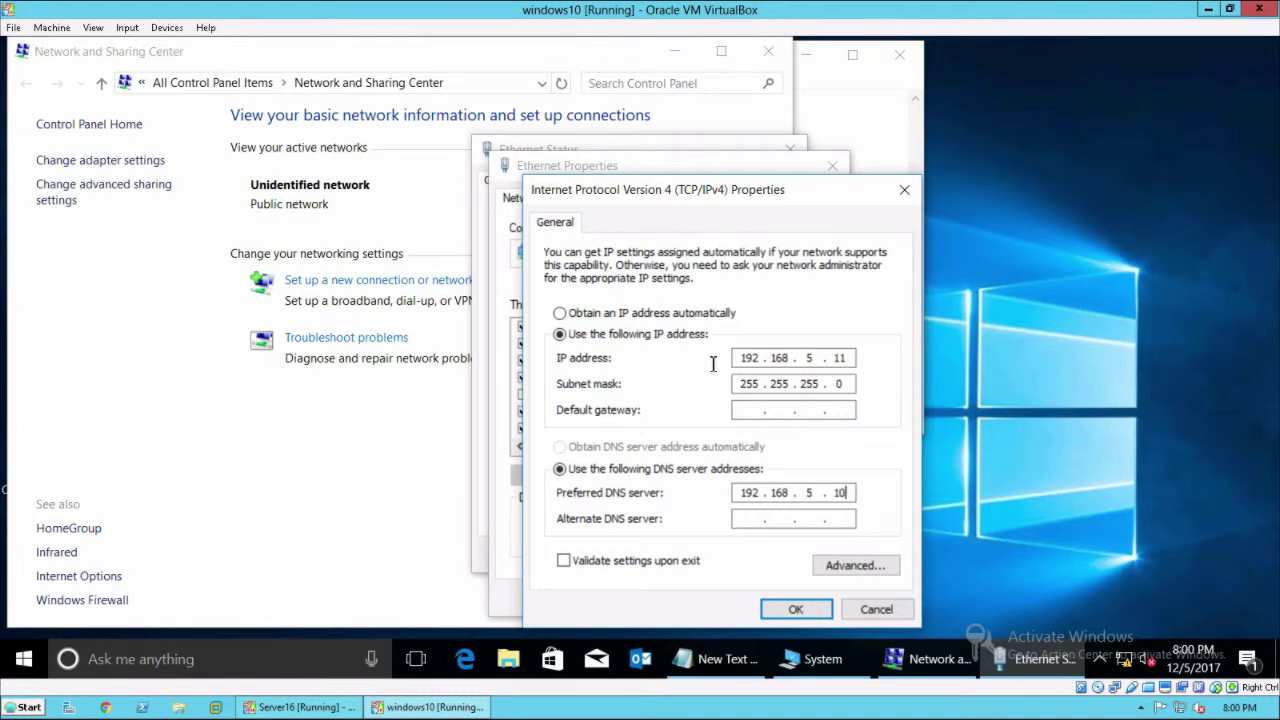
{"action": "left_click", "coordinate": [786, 609]}
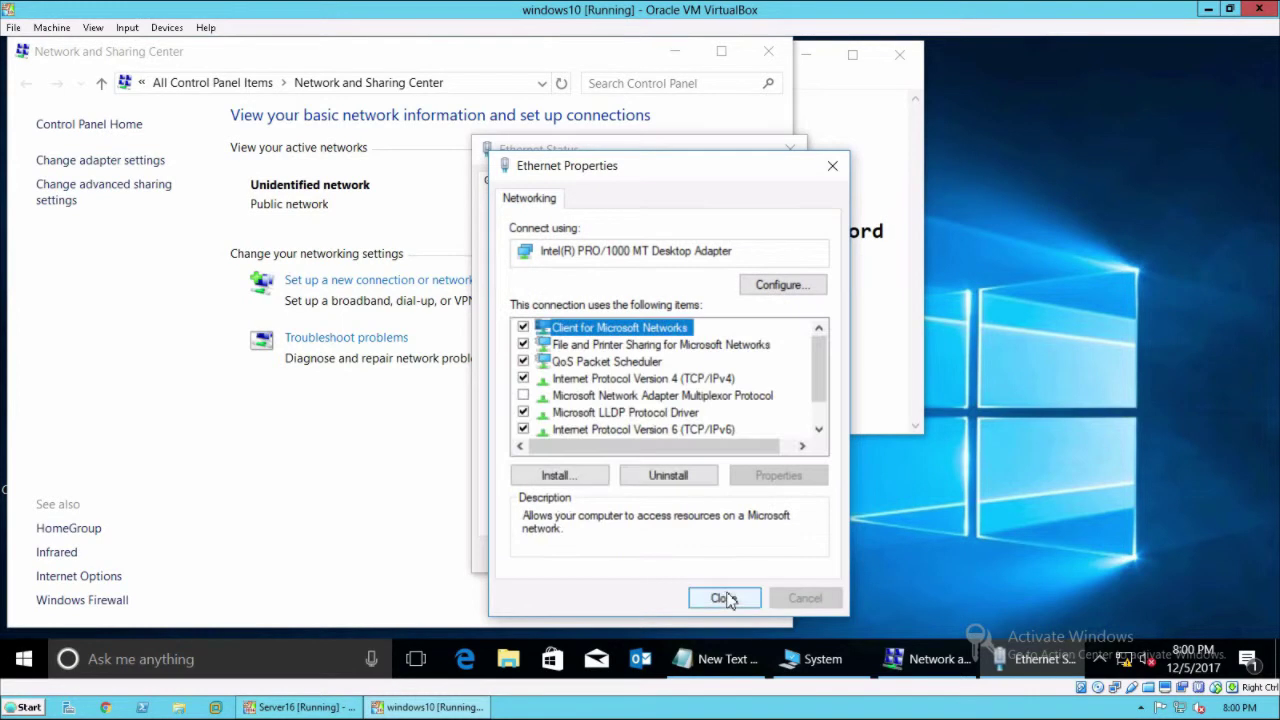
Close Ethernet Properties, Ethernet Status and Network and Sharing Center on Windows 10.
{"action": "left_click", "coordinate": [723, 599]}
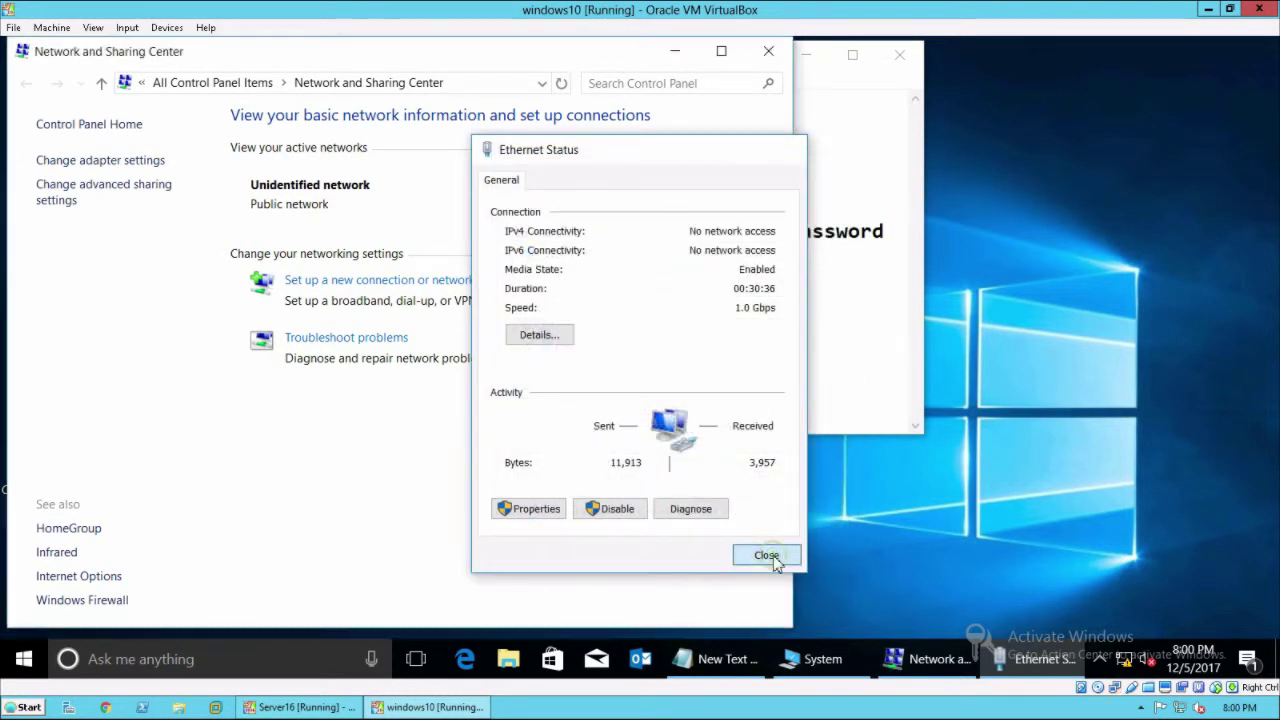
{"action": "left_click", "coordinate": [772, 558]}
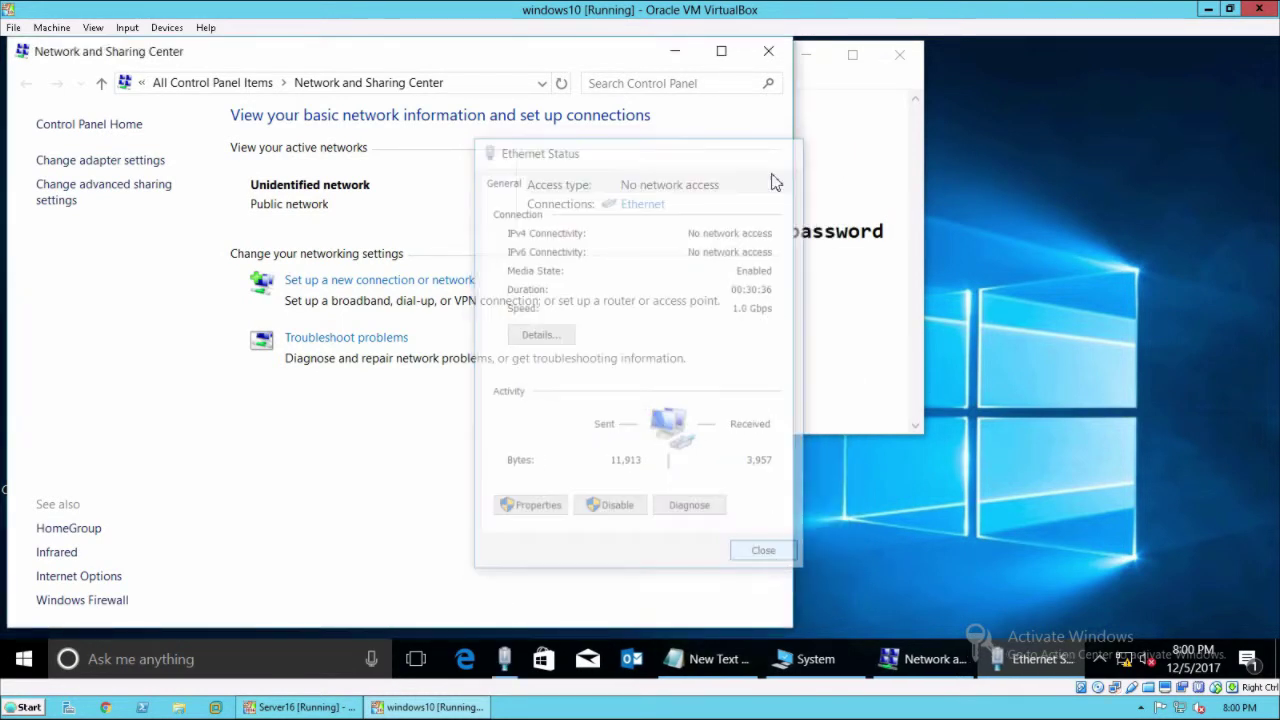
{"action": "left_click", "coordinate": [768, 55]}
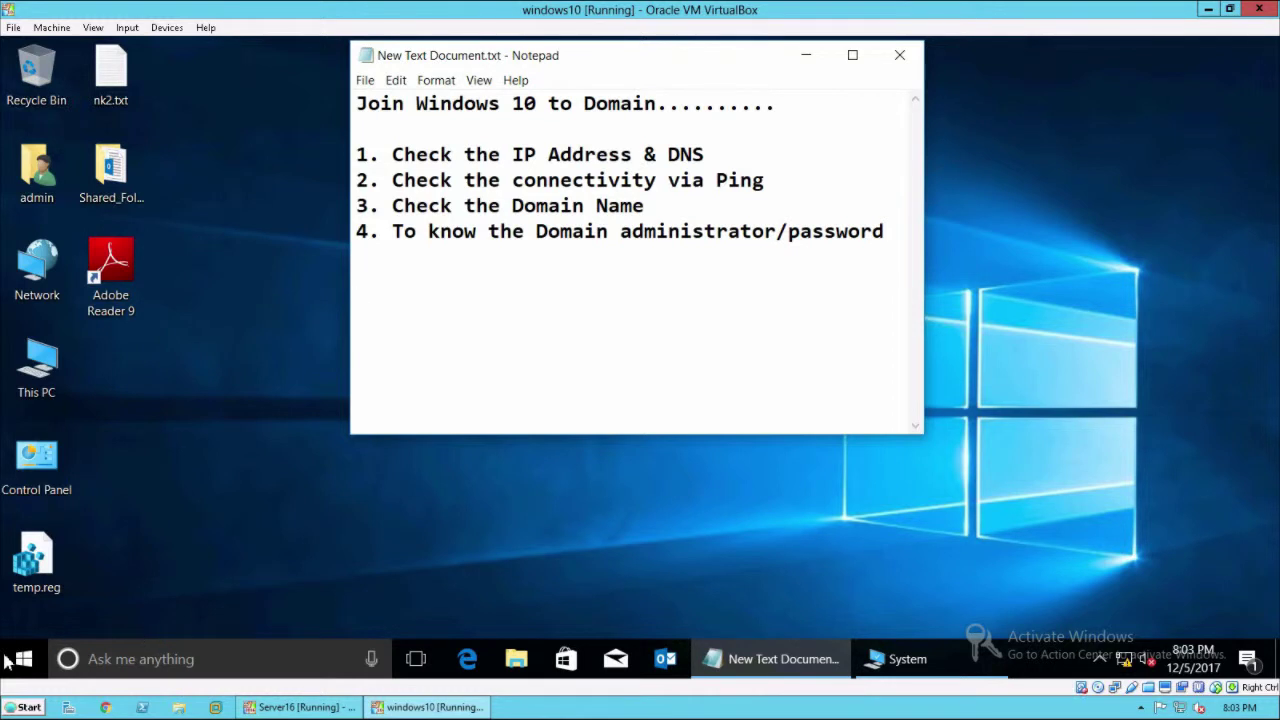
Ping 192.168.5.10 from a Command Prompt, getting 4 replies with 0% loss, then close it.
{"action": "right_click", "coordinate": [37, 660]}
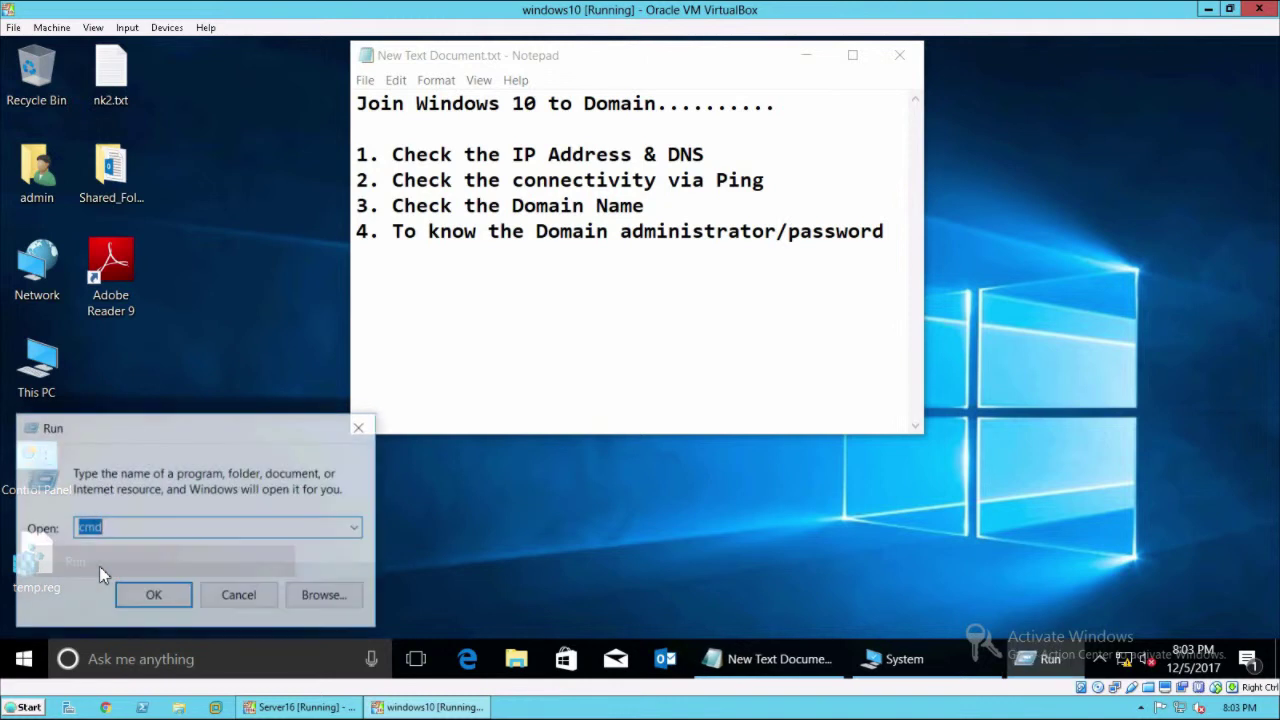
{"action": "key", "text": "Return"}
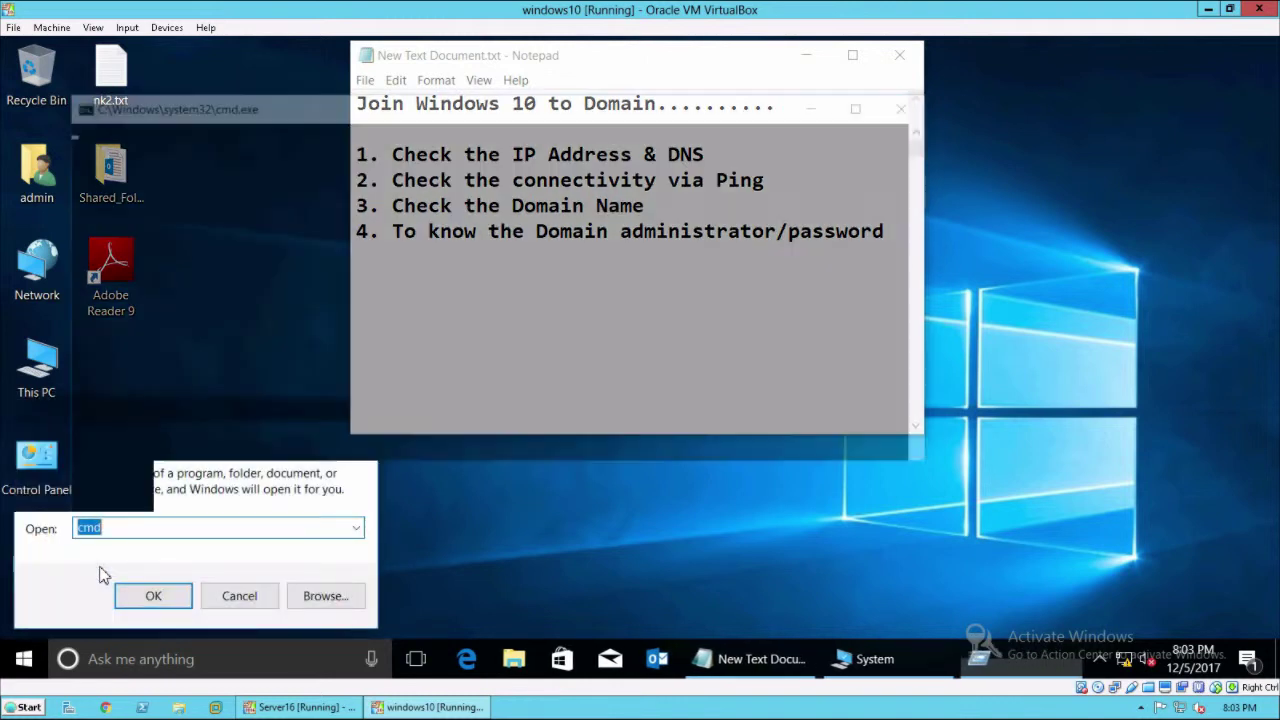
{"action": "type", "text": "pi"}
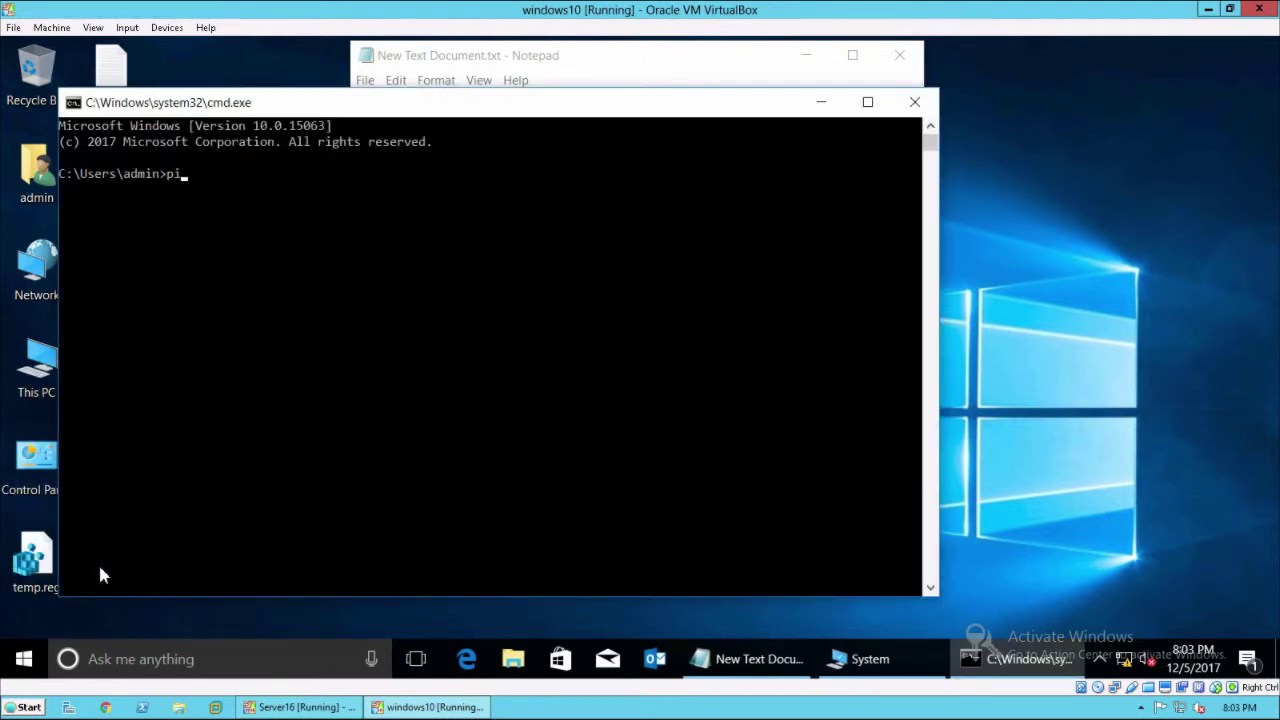
{"action": "type", "text": "ng 192.168"}
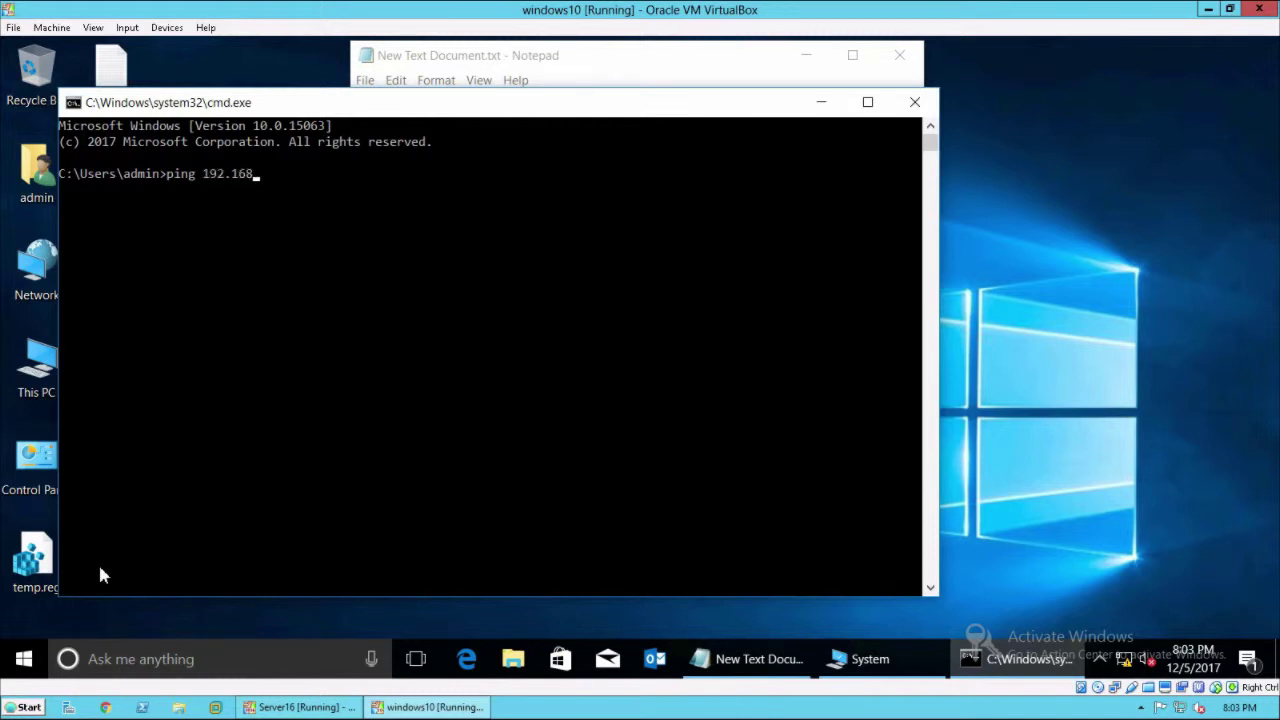
{"action": "type", "text": ".5.10"}
{"action": "key", "text": "Return"}
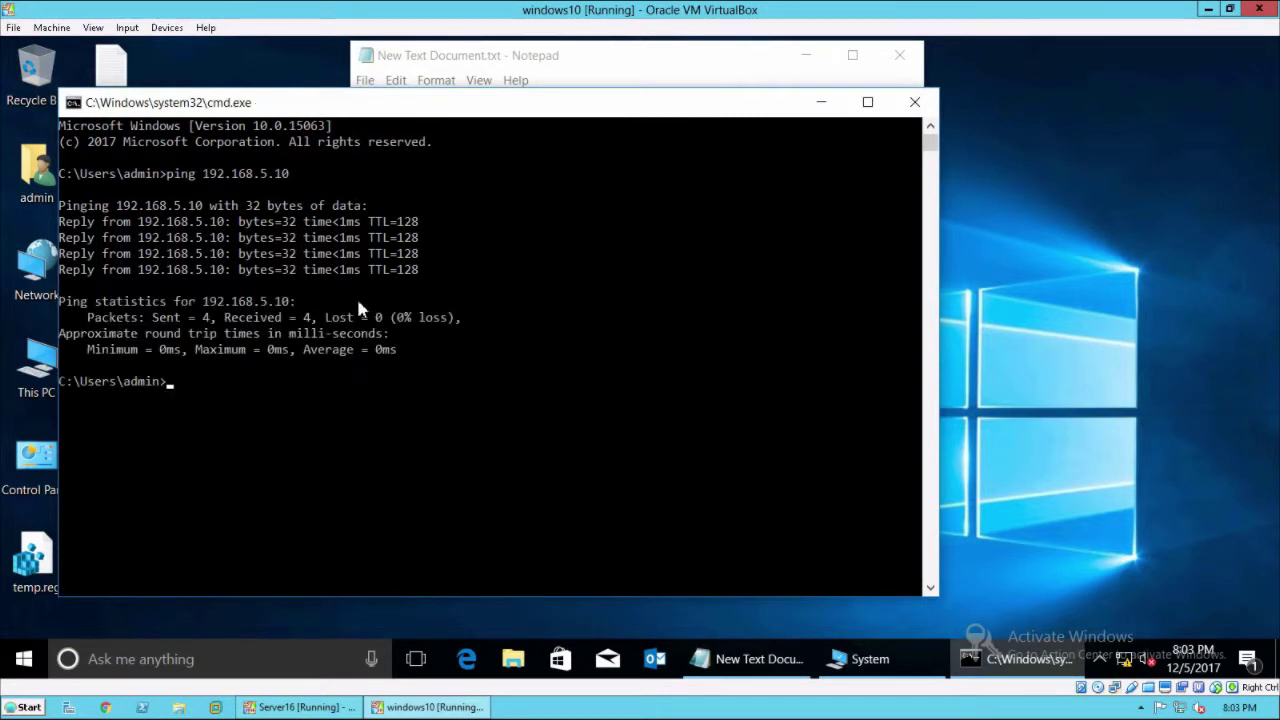
{"action": "left_click", "coordinate": [914, 103]}
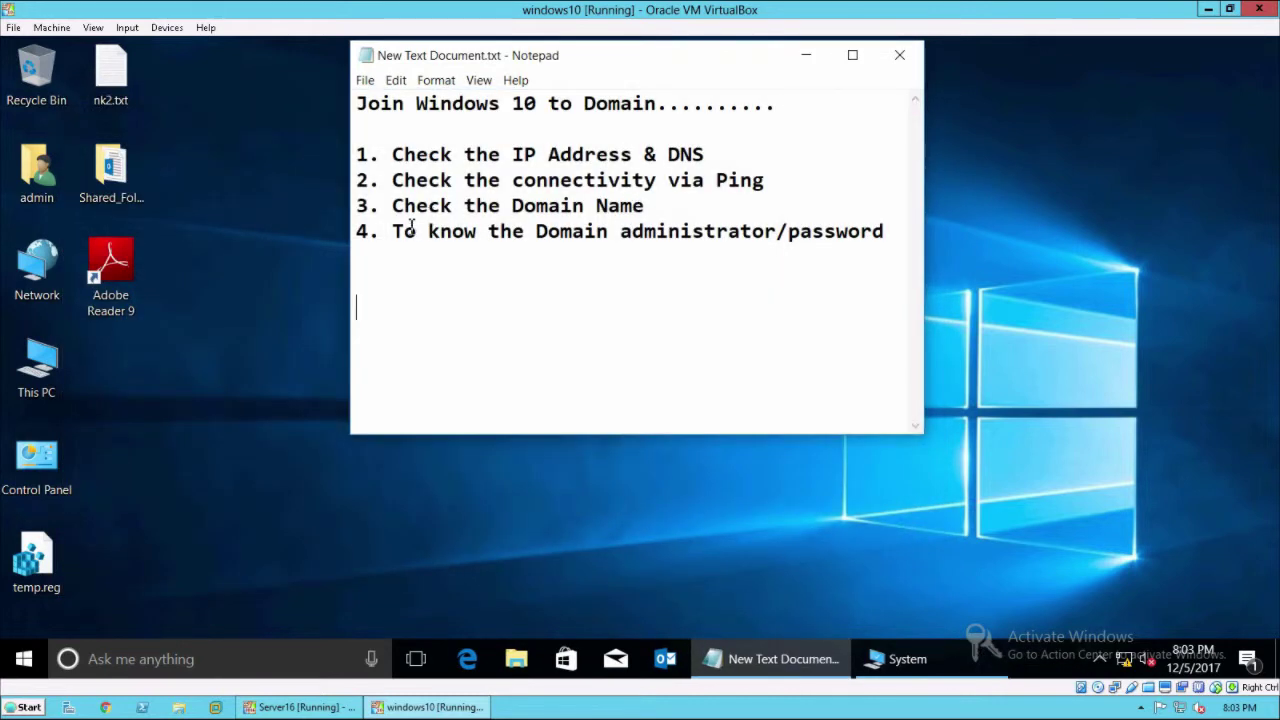
{"action": "left_click", "coordinate": [300, 707]}
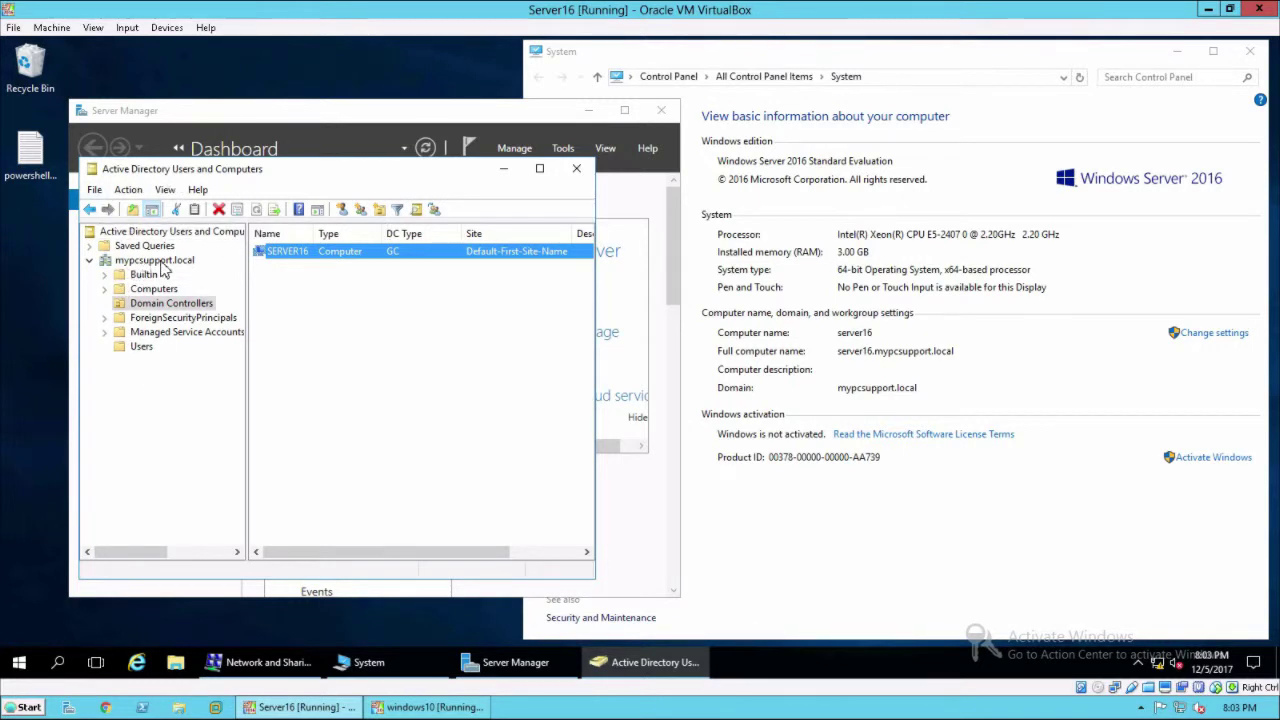
{"action": "left_click", "coordinate": [428, 707]}
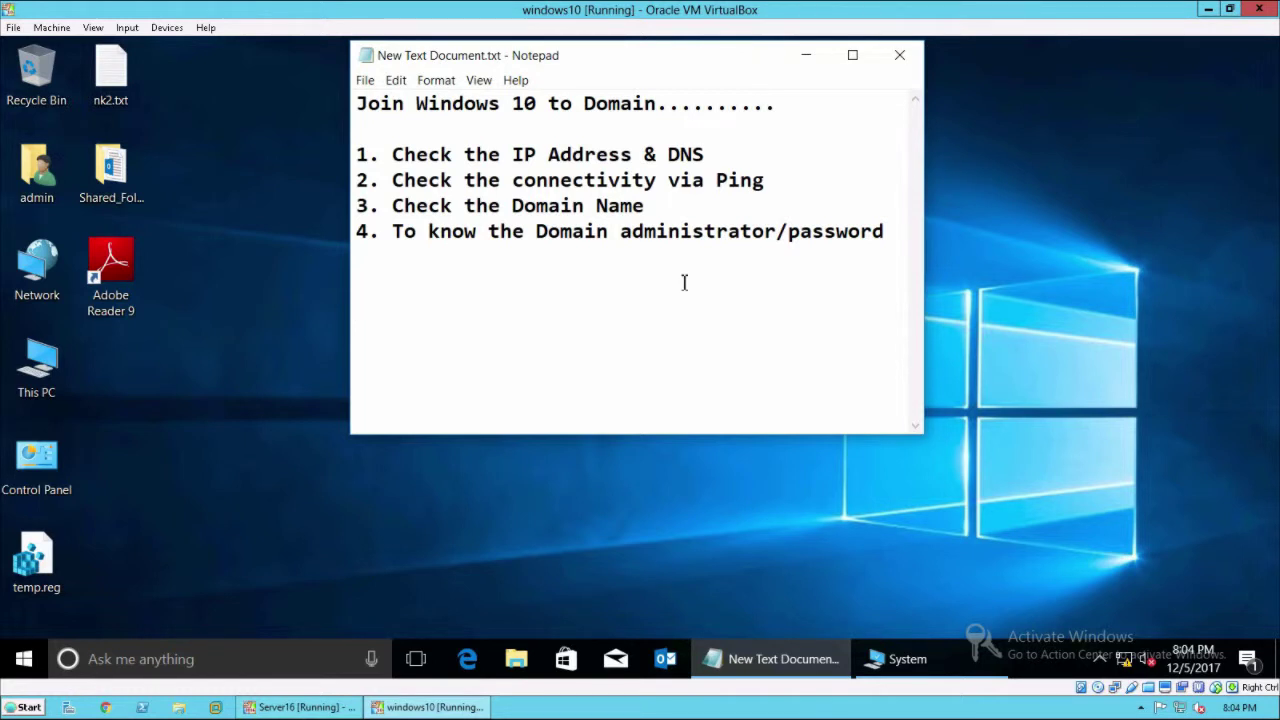
Open System Properties for This PC, showing computer name win10 in WORKGROUP.
{"action": "left_click", "coordinate": [189, 509]}
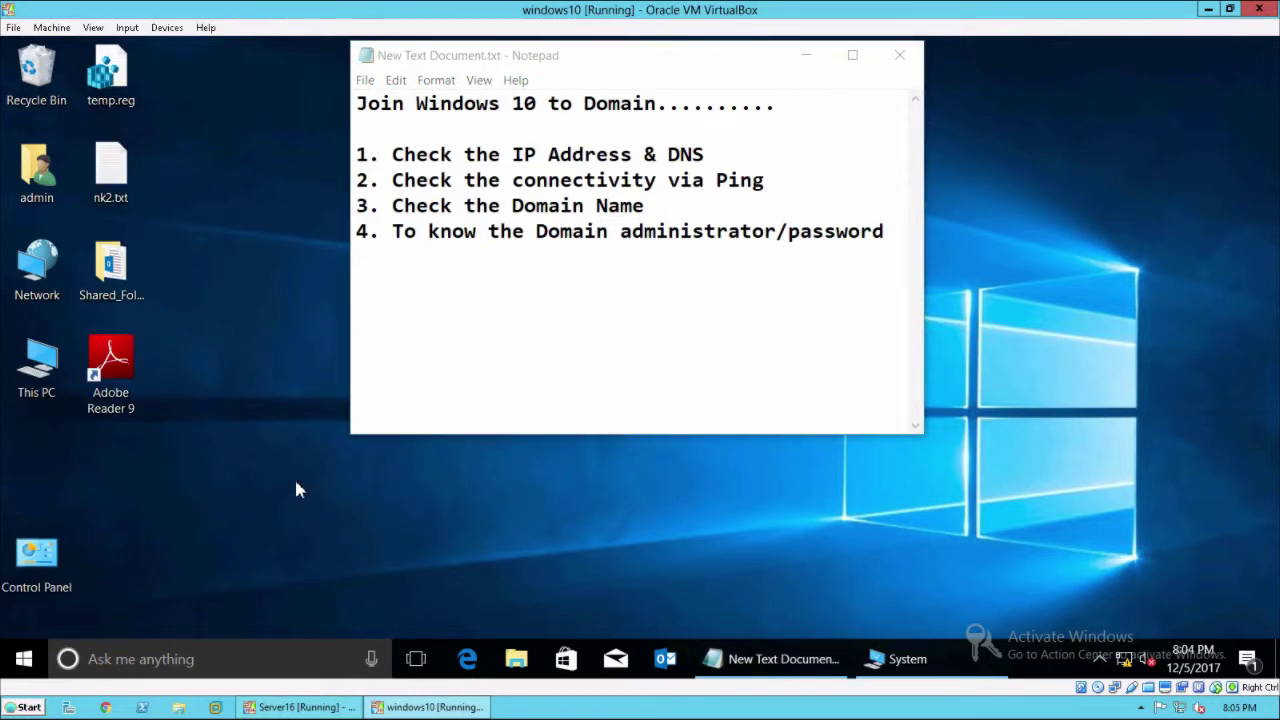
{"action": "right_click", "coordinate": [33, 373]}
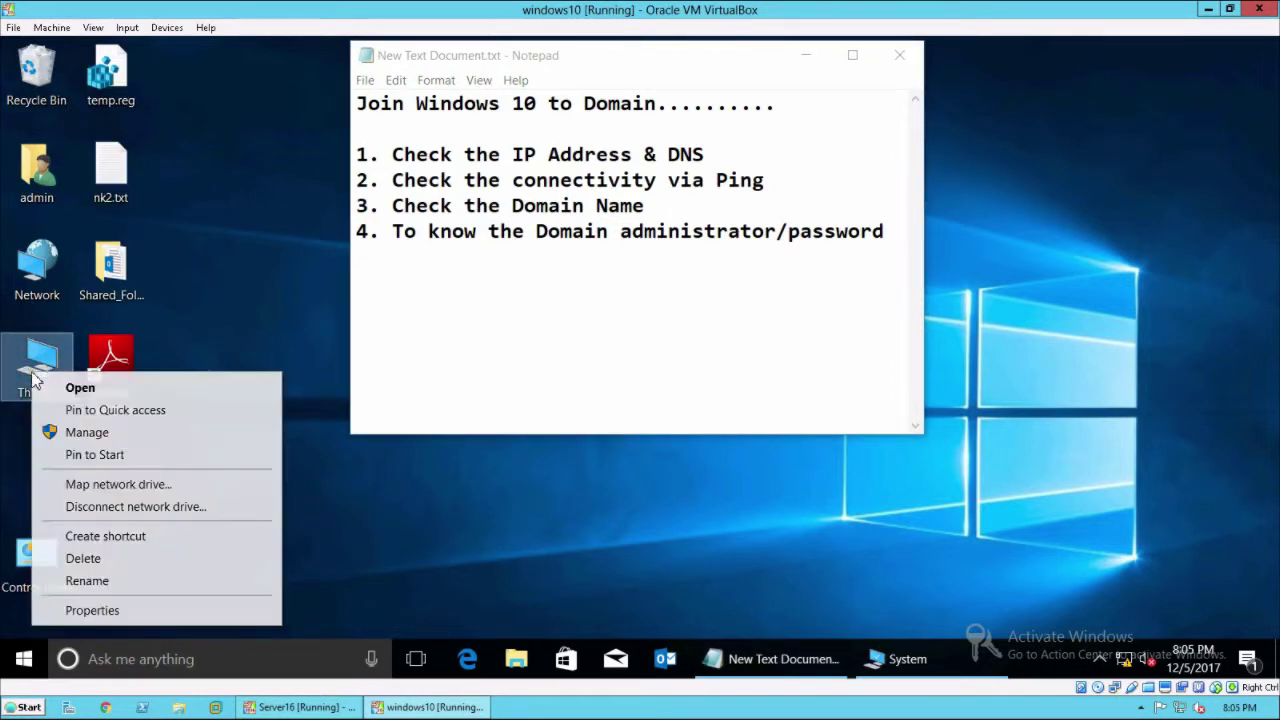
{"action": "left_click", "coordinate": [100, 610]}
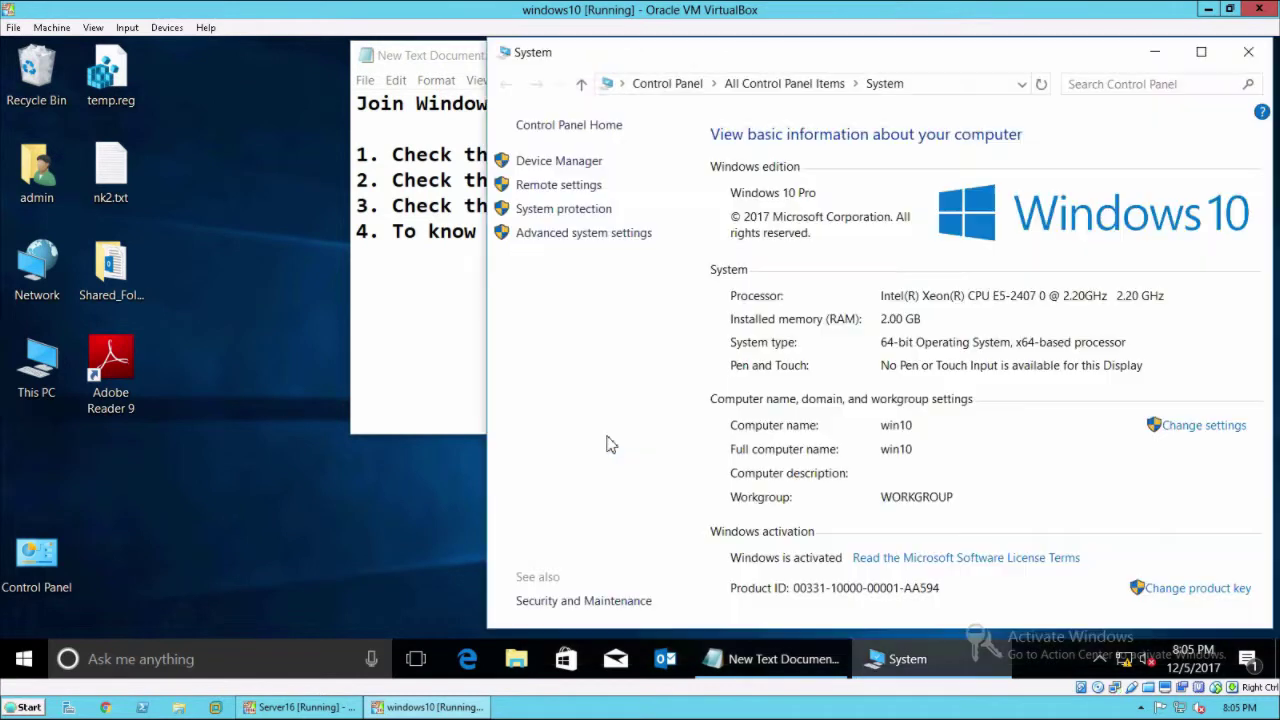
{"action": "left_click", "coordinate": [1205, 430]}
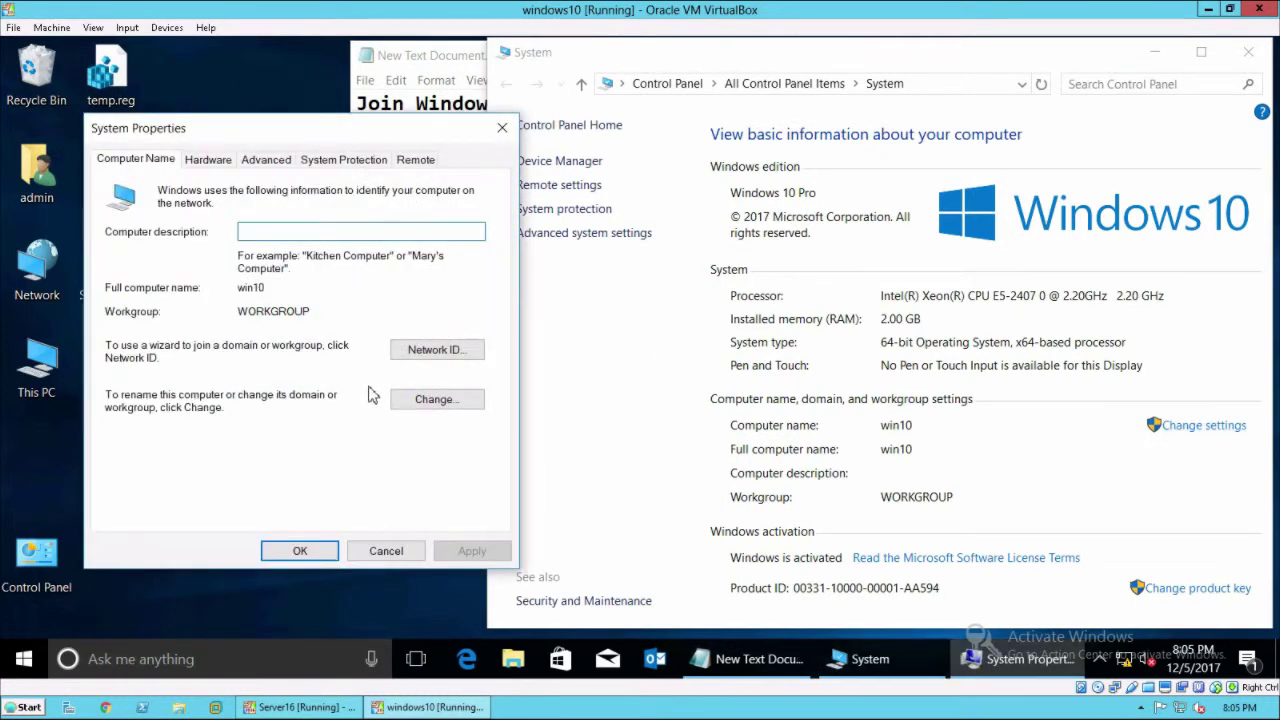
Change win10's membership to Domain mypcsupport.local and confirm with OK.
{"action": "left_click", "coordinate": [437, 402]}
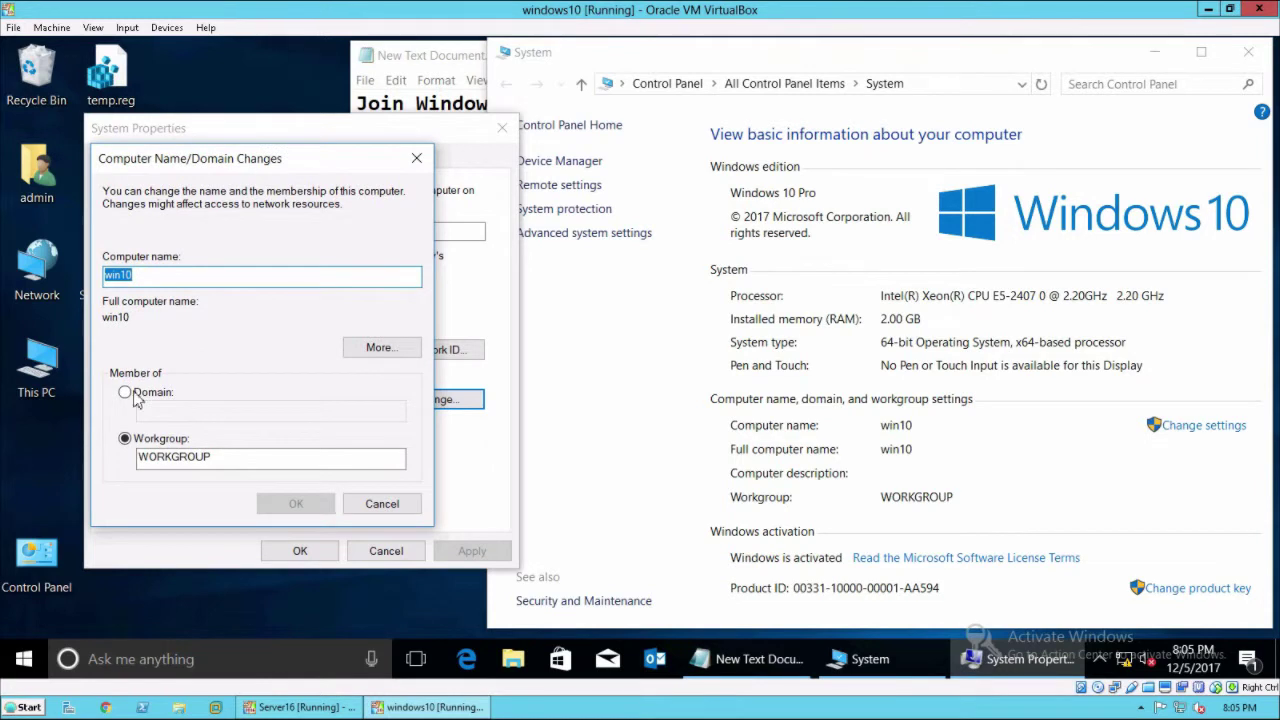
{"action": "left_click", "coordinate": [125, 392]}
{"action": "left_click", "coordinate": [160, 413]}
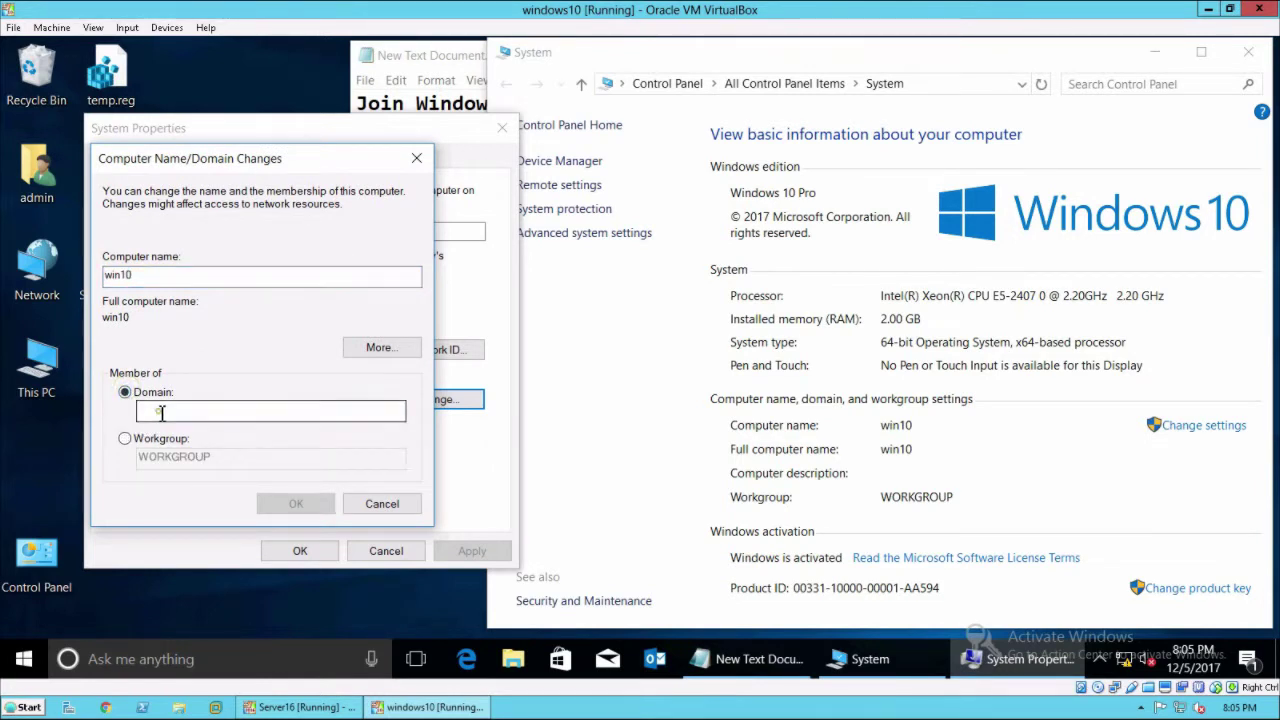
{"action": "type", "text": "m"}
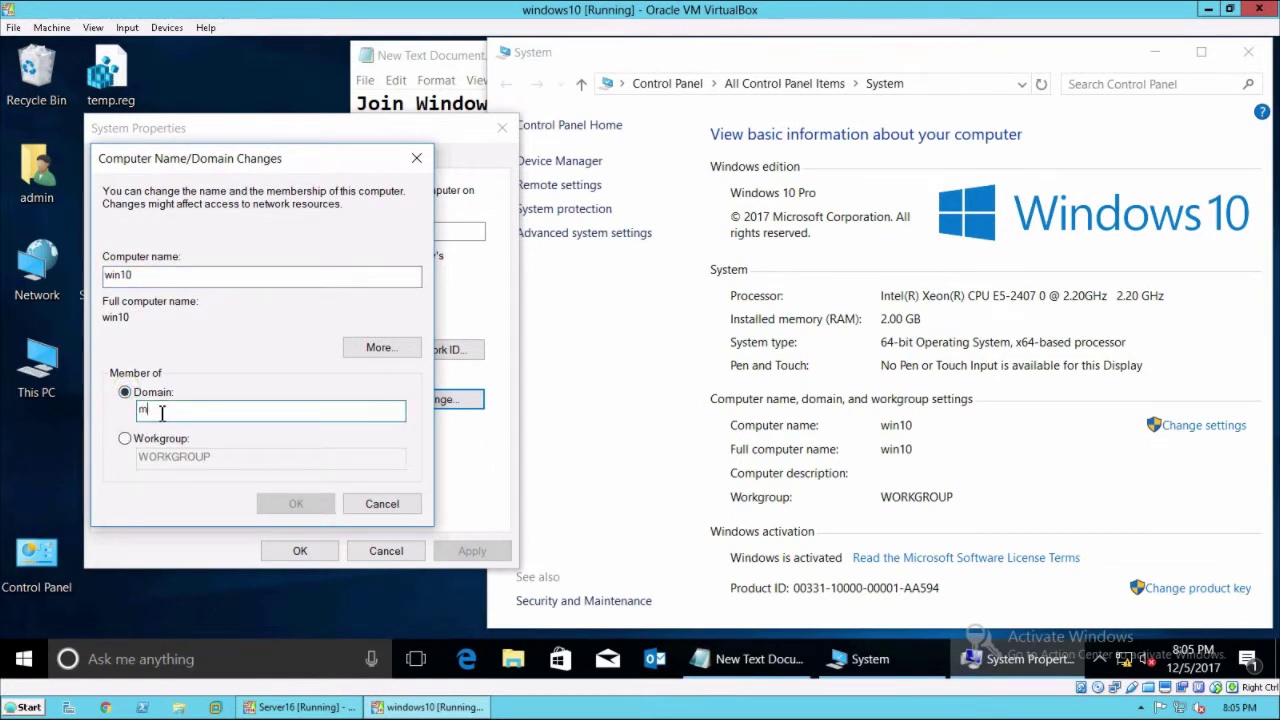
{"action": "type", "text": "ypcsupport.local"}
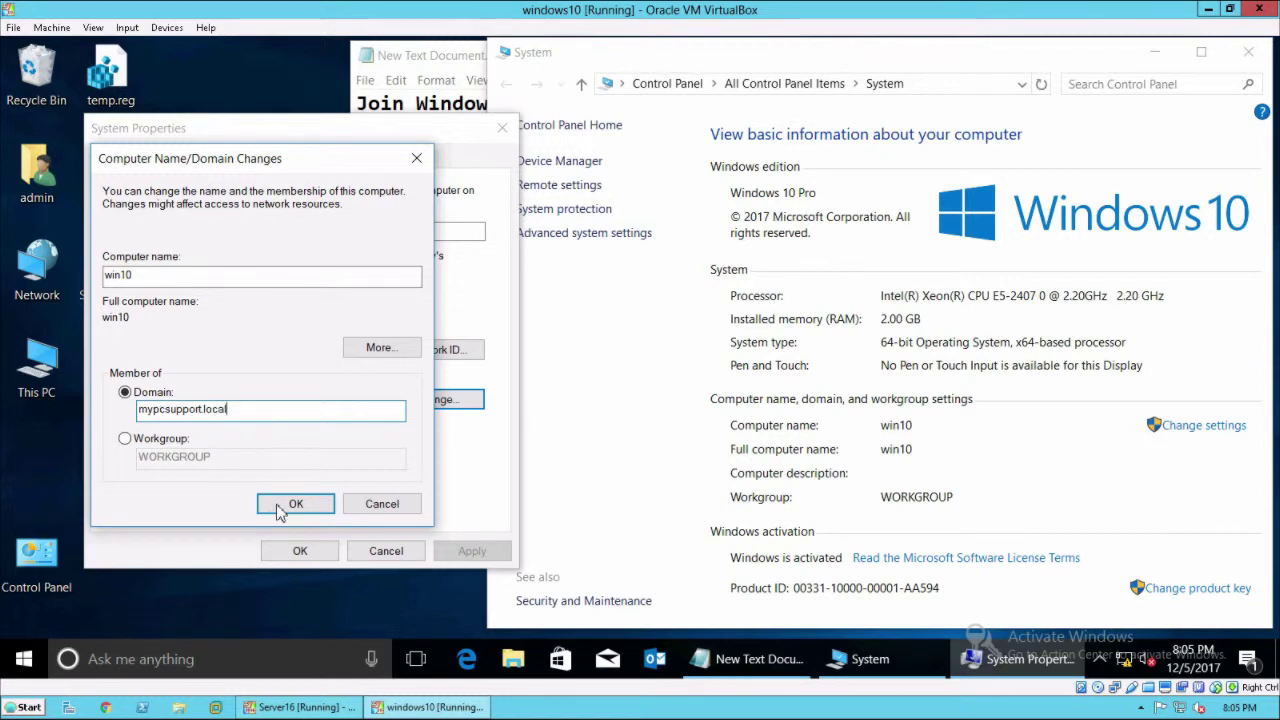
{"action": "left_click", "coordinate": [280, 508]}
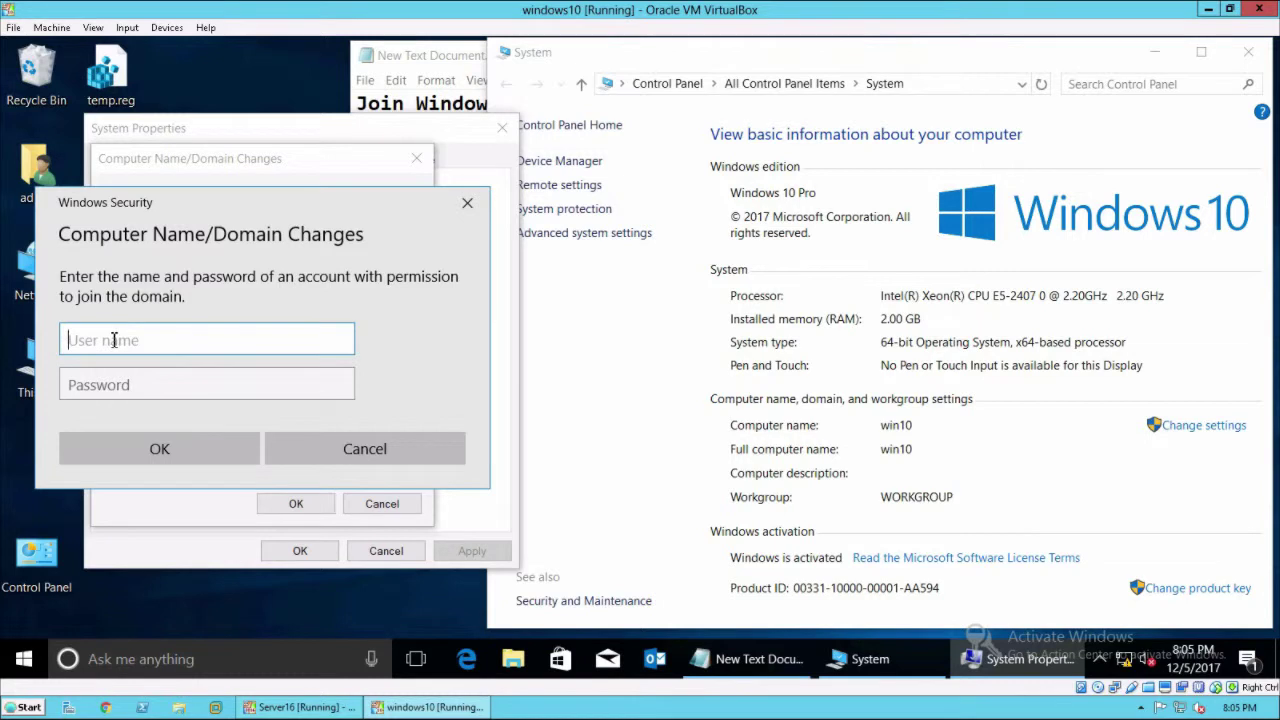
Enter the 'administrator' user name and the domain admin password in Windows Security, then submit them.
{"action": "left_click", "coordinate": [175, 340]}
{"action": "type", "text": "administrator"}
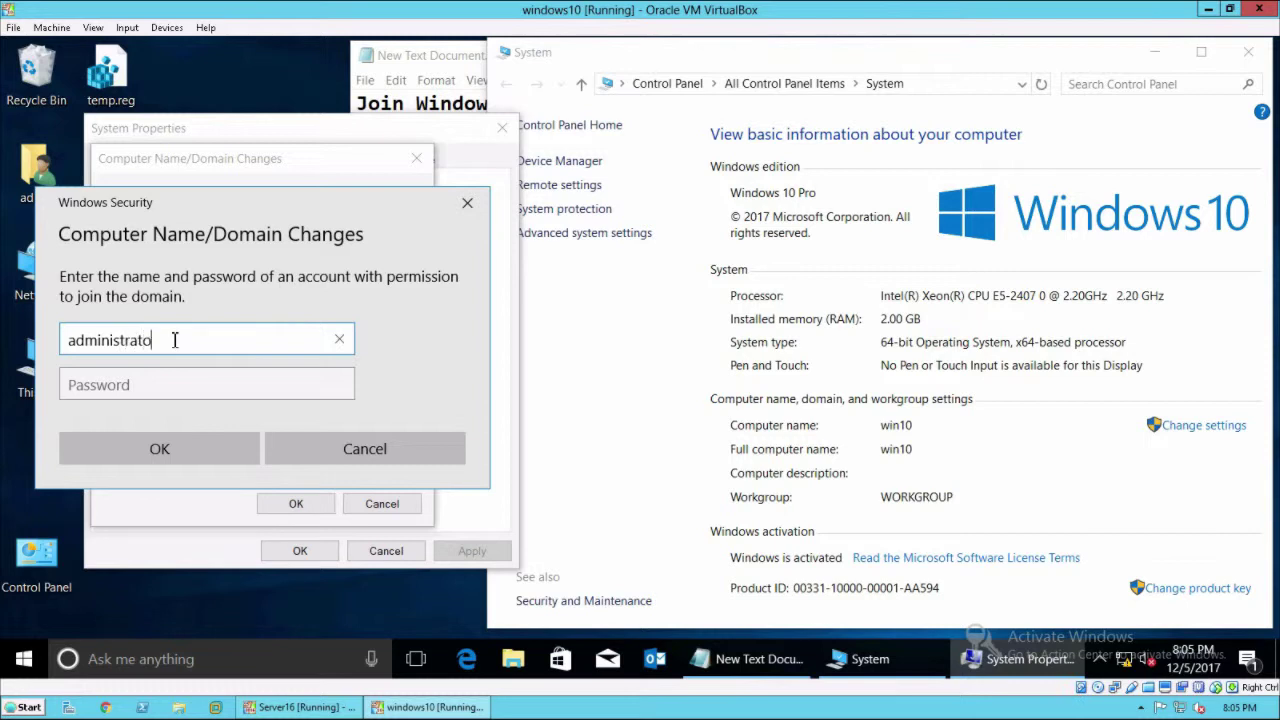
{"action": "key", "text": "Tab"}
{"action": "type", "text": "Pa$$w0rd"}
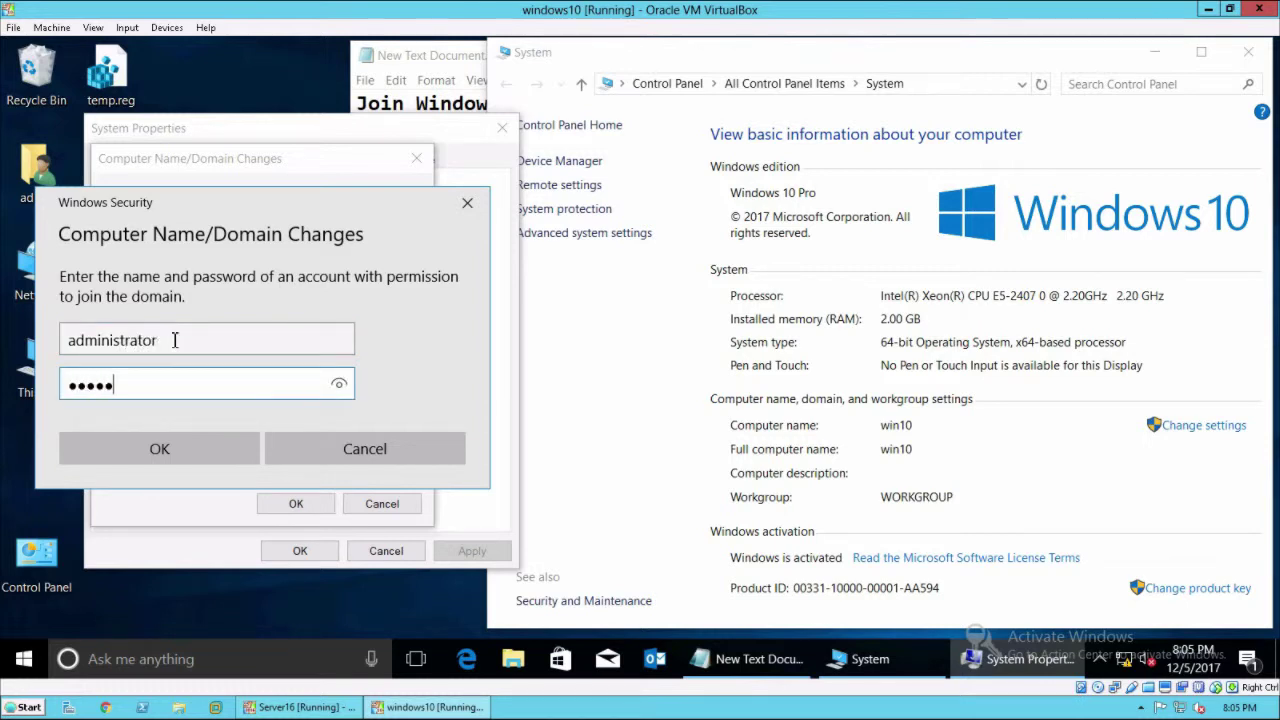
{"action": "key", "text": "Return"}
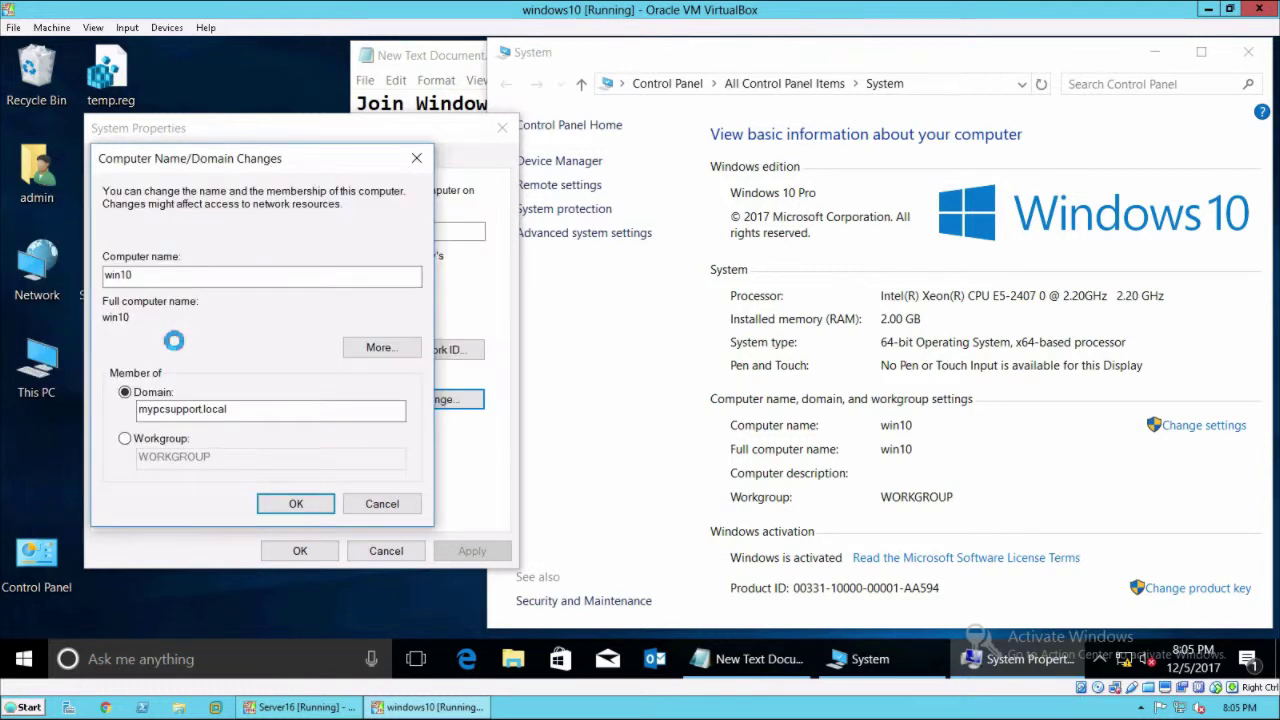